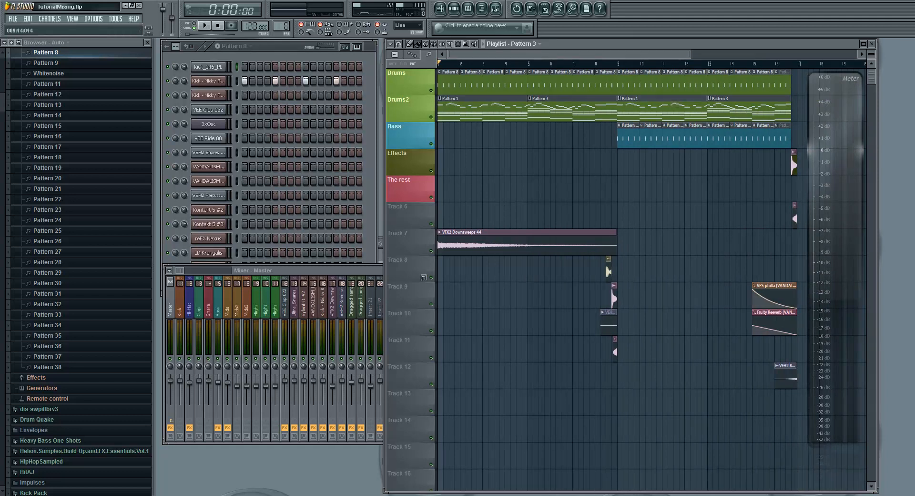
Step: Move the floating level meter clear of the arrangement's clips in the playlist
left_click_drag(691, 56, 683, 55)
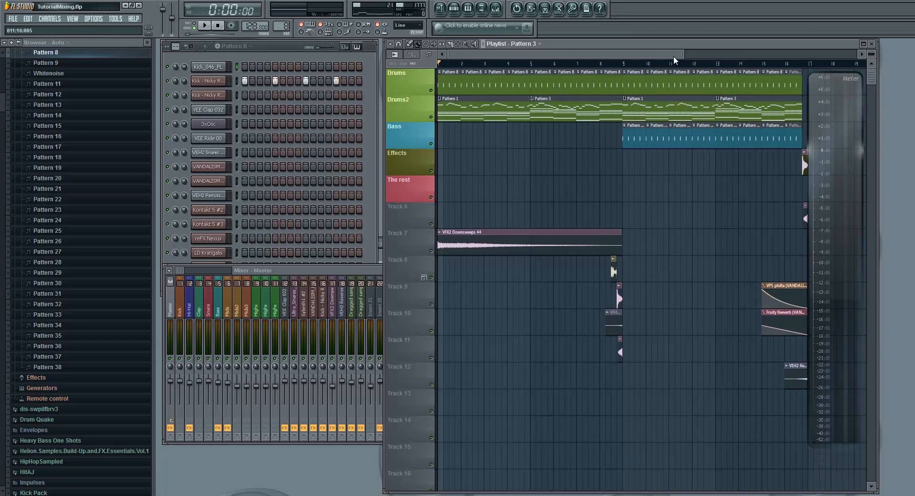
left_click_drag(838, 118, 859, 108)
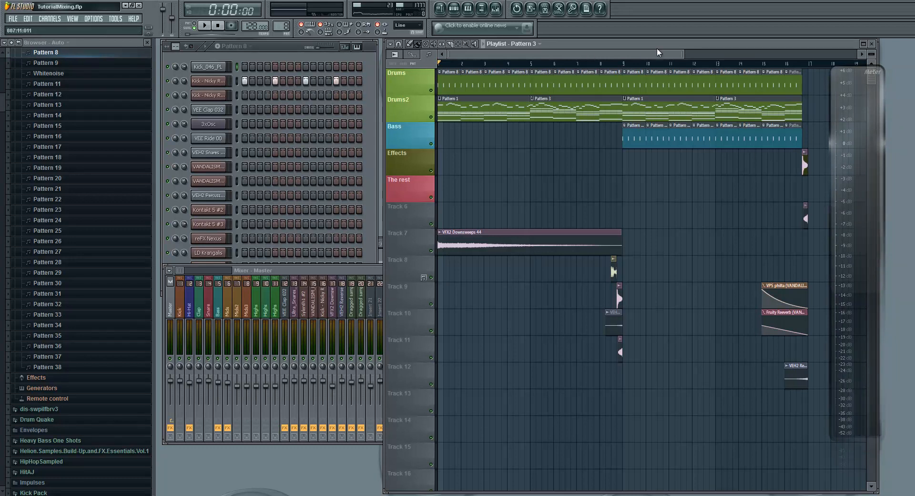
mouse_move(679, 58)
left_mouse_down()
mouse_move(708, 54)
mouse_move(694, 55)
left_mouse_up()
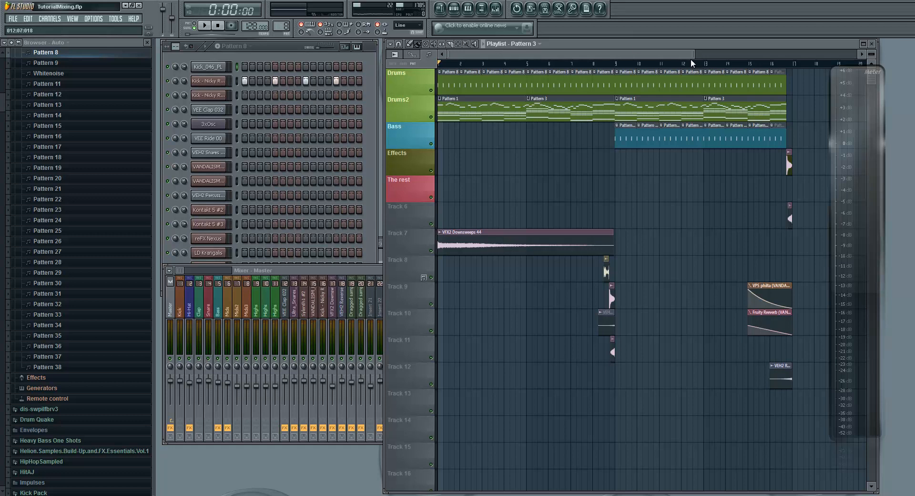
left_click_drag(693, 54, 674, 56)
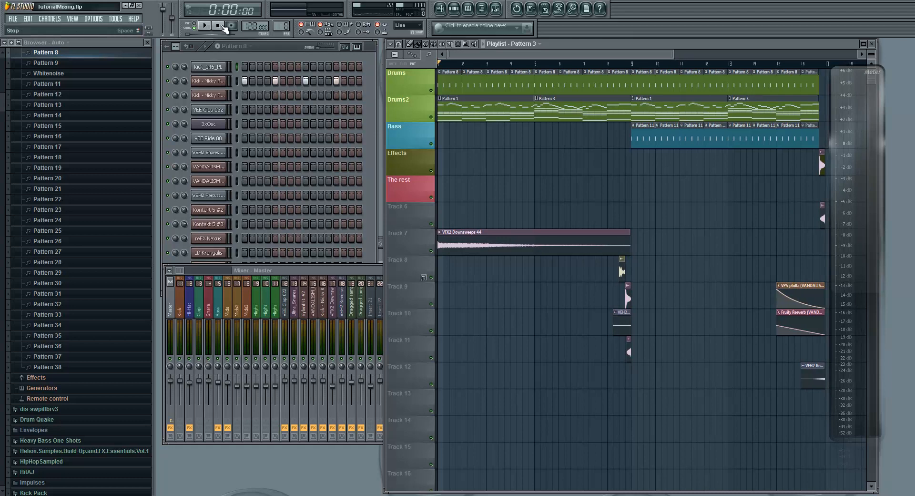
Step: Play back the whole arrangement from the start while watching the level meter, and stop it
mouse_move(540, 56)
left_mouse_down()
mouse_move(555, 57)
mouse_move(539, 57)
left_mouse_up()
left_click(207, 26)
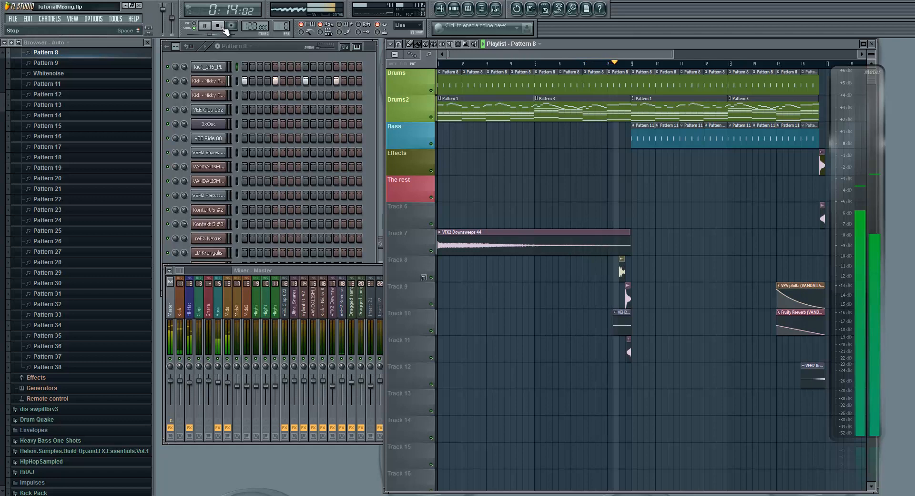
left_click(221, 29)
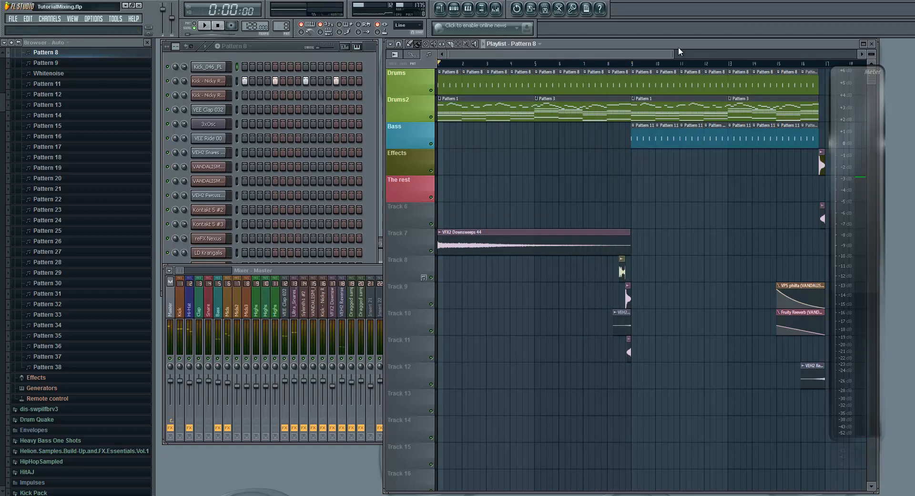
Step: Select Pattern 8 from its first clip on the Drums track and set playback to pattern mode
left_click_drag(676, 54, 601, 56)
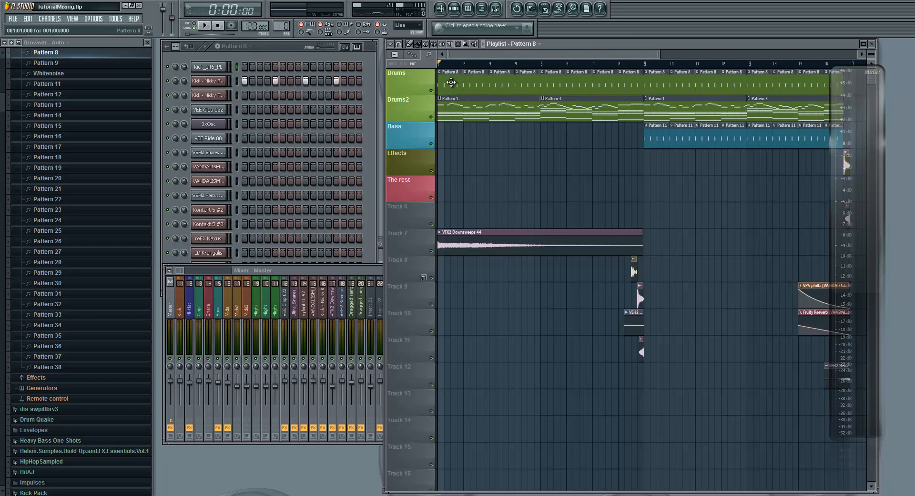
left_click_drag(659, 55, 567, 56)
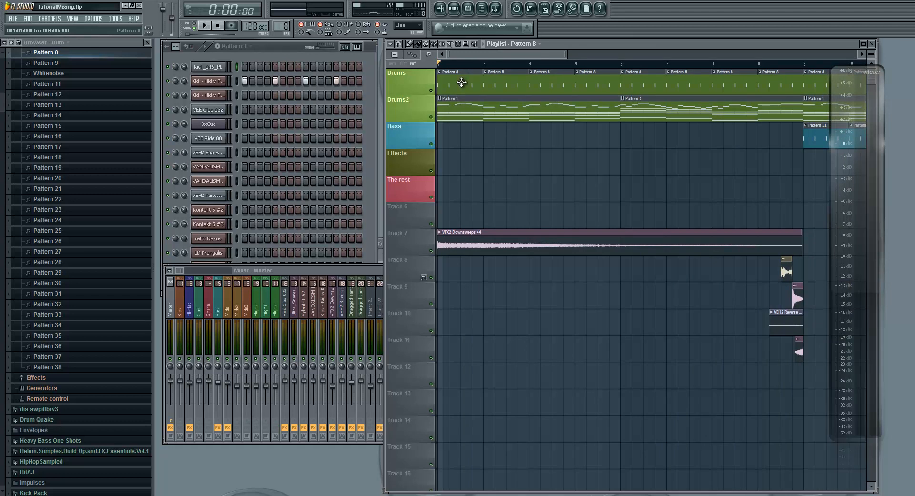
double_click(460, 81)
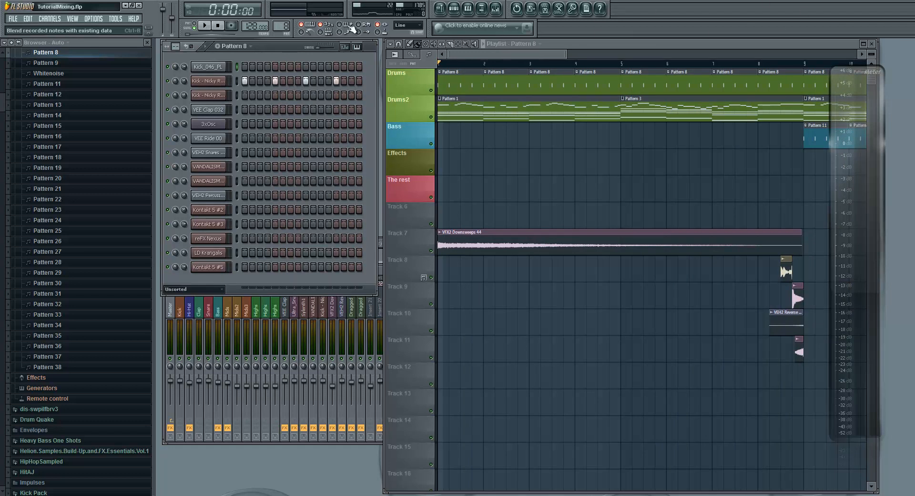
left_click(195, 23)
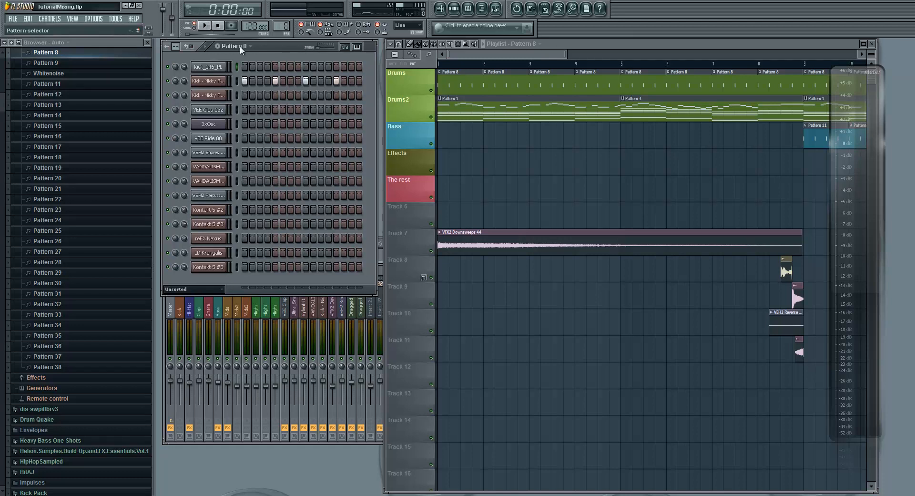
Step: Inspect the Kick - Nicky Romero synth used in Pattern 8, close it, and play the pattern alone
left_click(212, 81)
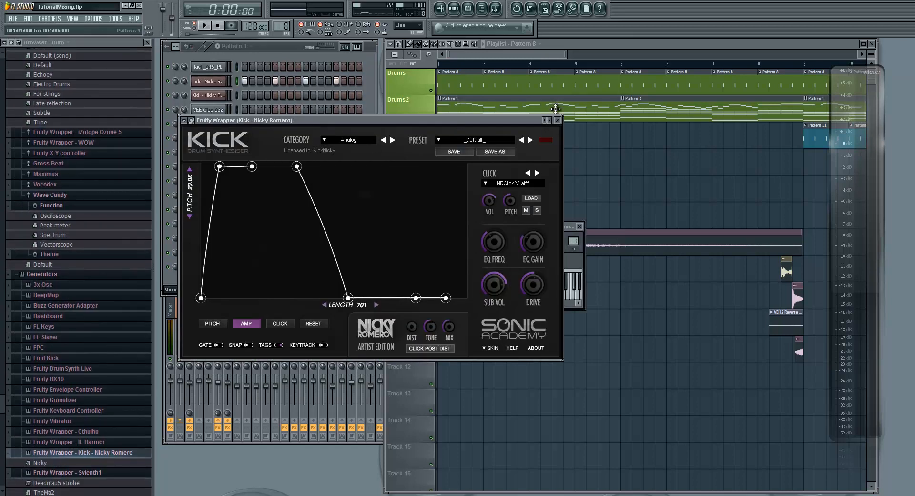
left_click(558, 120)
left_click(206, 26)
left_click(218, 25)
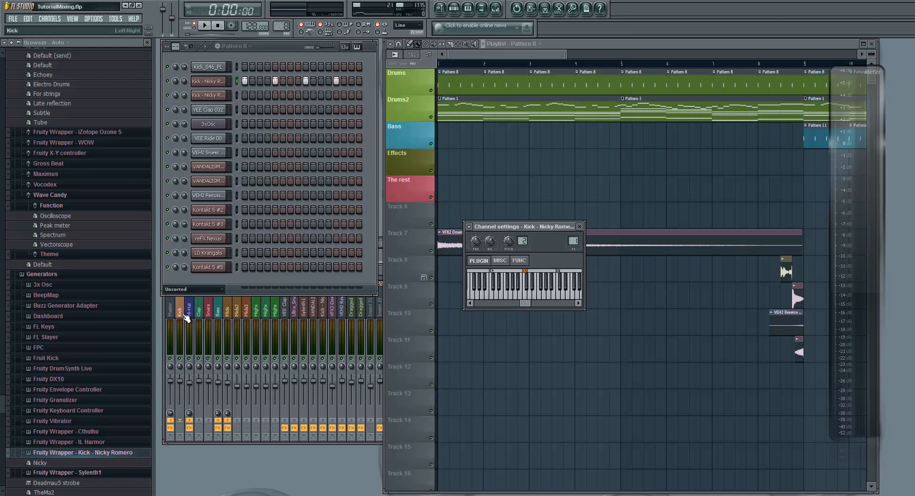
Step: Replace the plugin in the Master track's last effect slot with a fresh Wave Candy
left_click(170, 307)
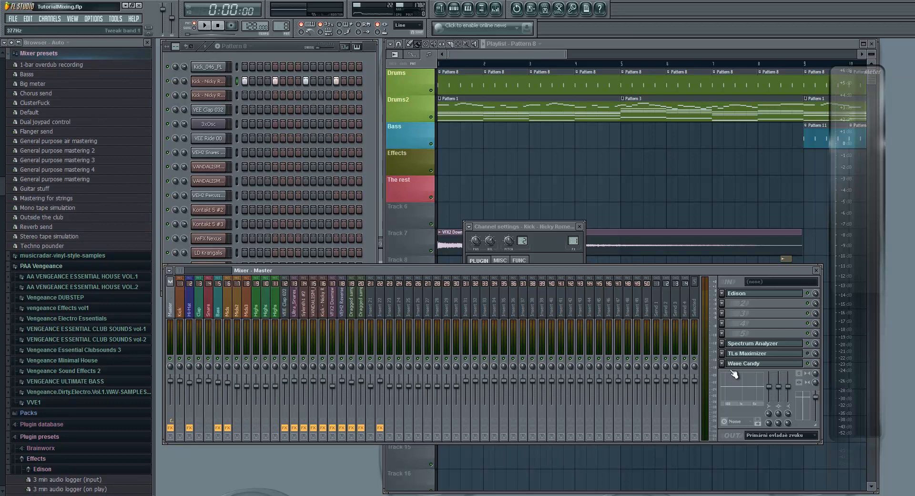
left_click(180, 304)
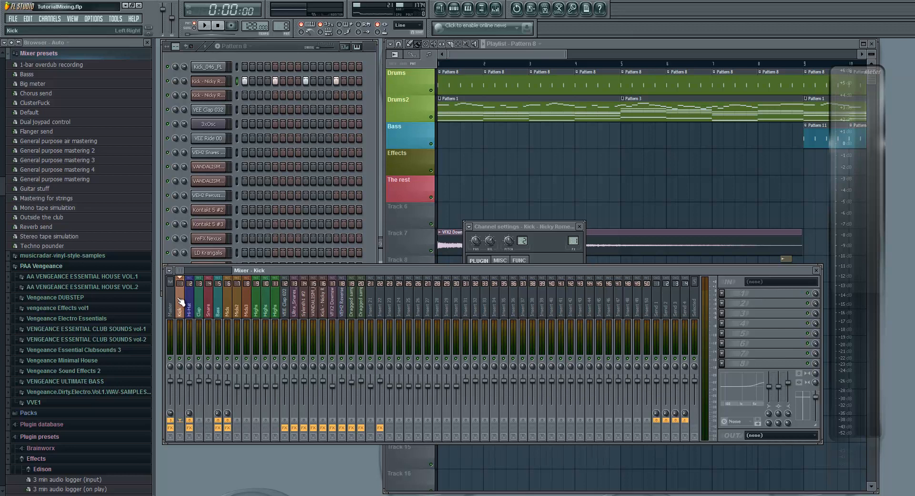
left_click(171, 305)
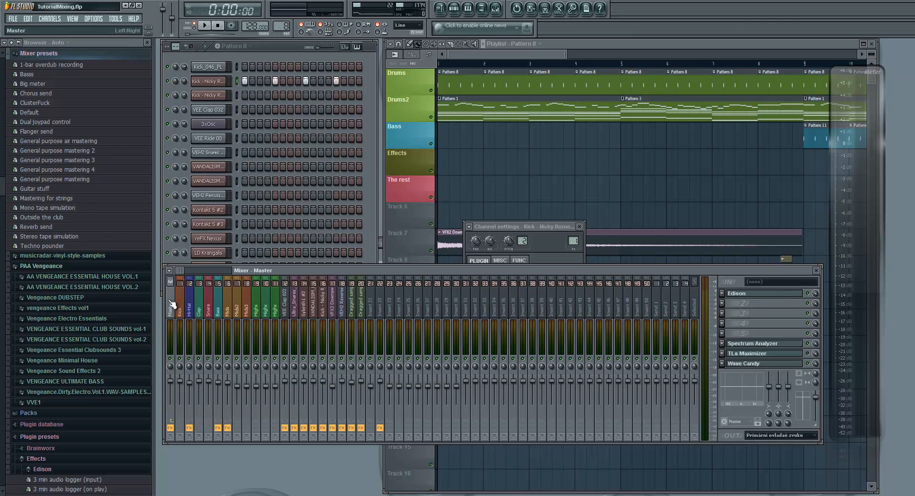
left_click(723, 364)
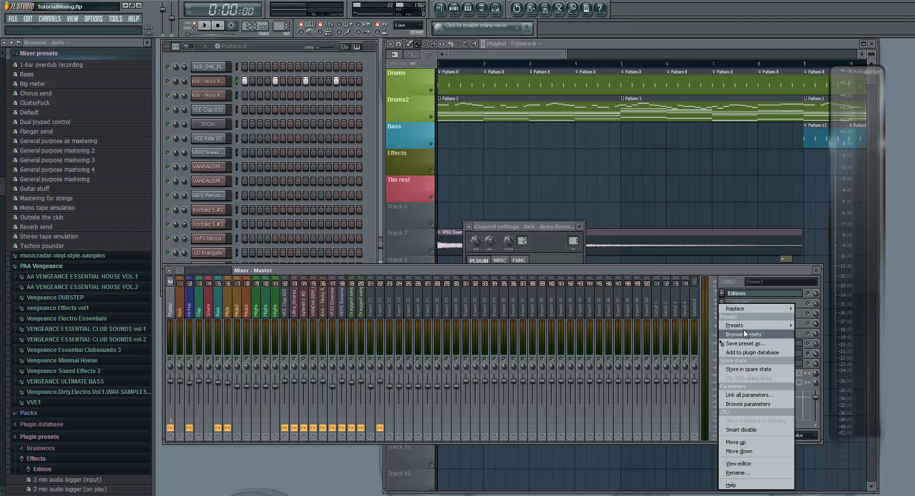
mouse_move(750, 309)
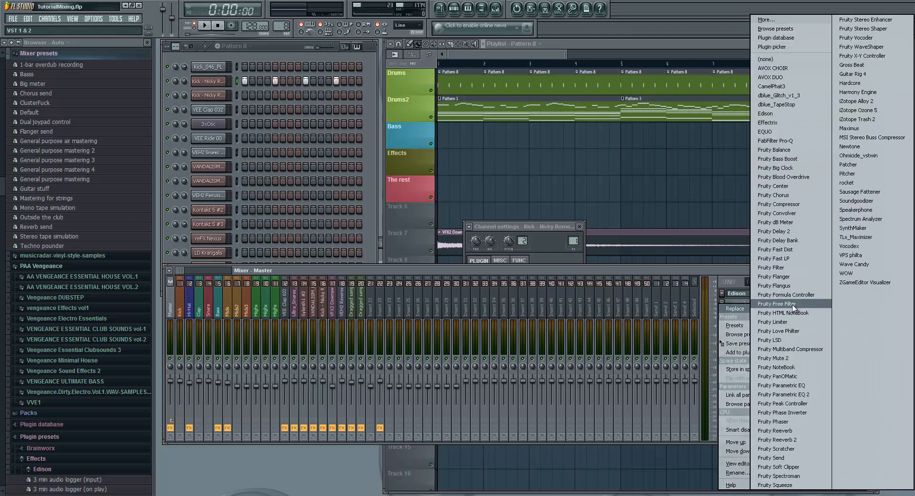
left_click(854, 264)
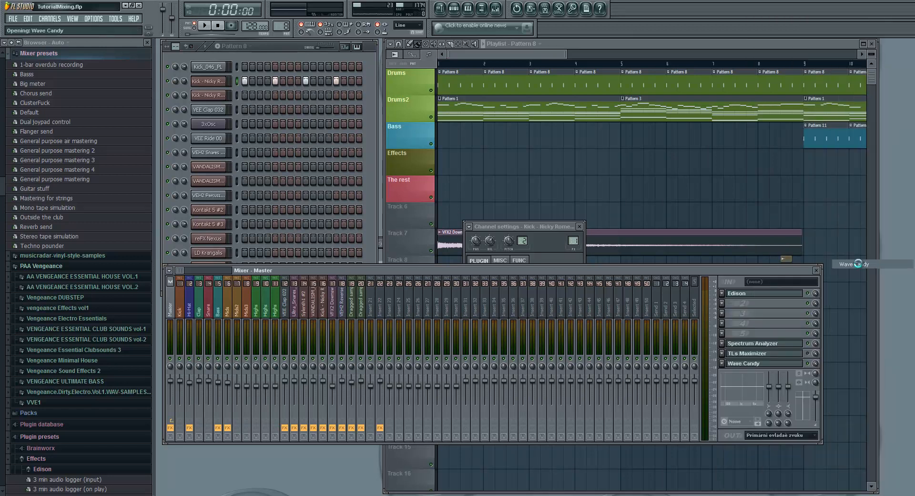
Step: Apply the Peak meter preset to Wave Candy on the Master track
left_click(331, 266)
mouse_move(351, 291)
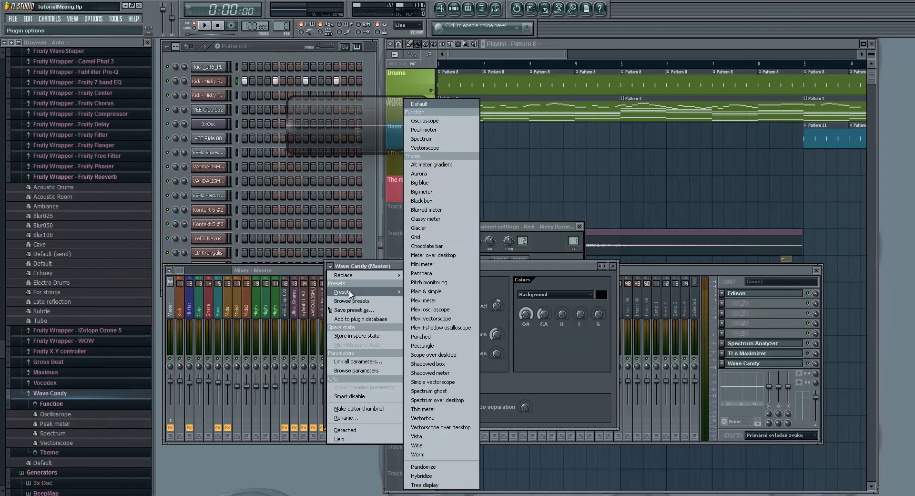
left_click(445, 130)
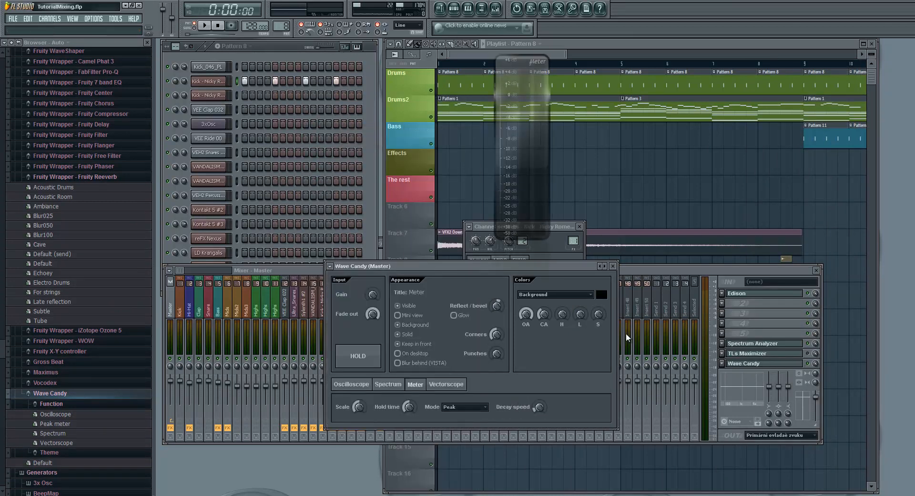
left_click(330, 266)
mouse_move(353, 293)
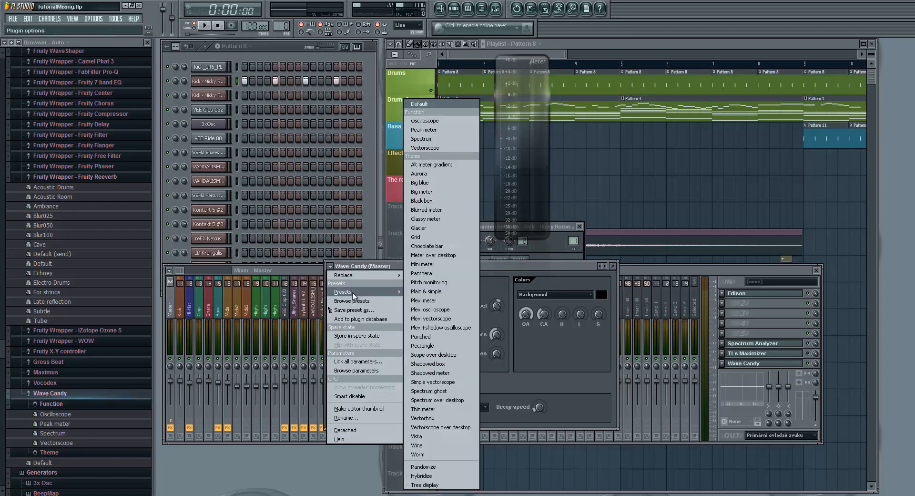
left_click(439, 130)
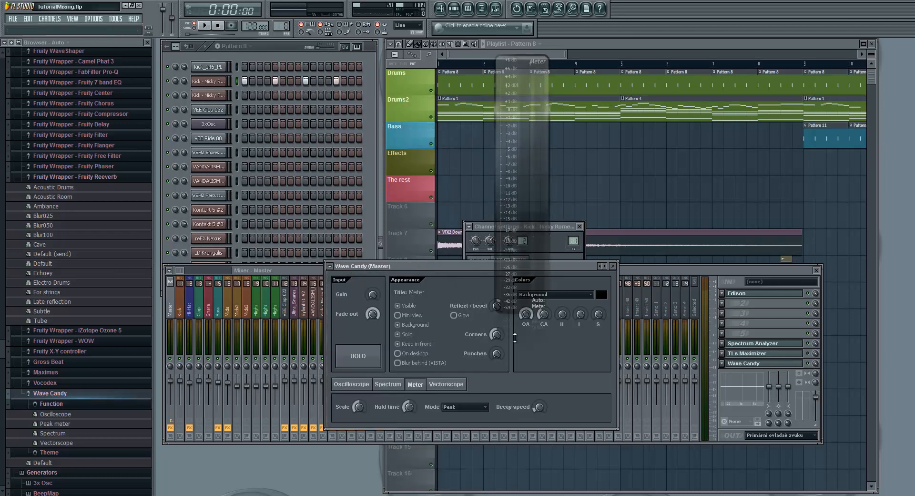
Step: Place the enlarged meter over the far end of the playlist and close the Wave Candy, kick channel and mixer windows
left_click_drag(523, 243, 851, 259)
left_click(613, 266)
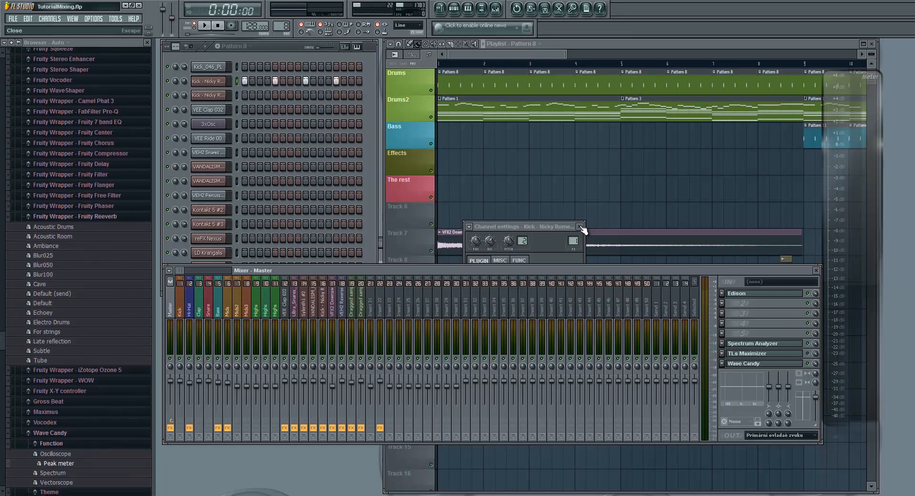
left_click(581, 227)
left_click(817, 270)
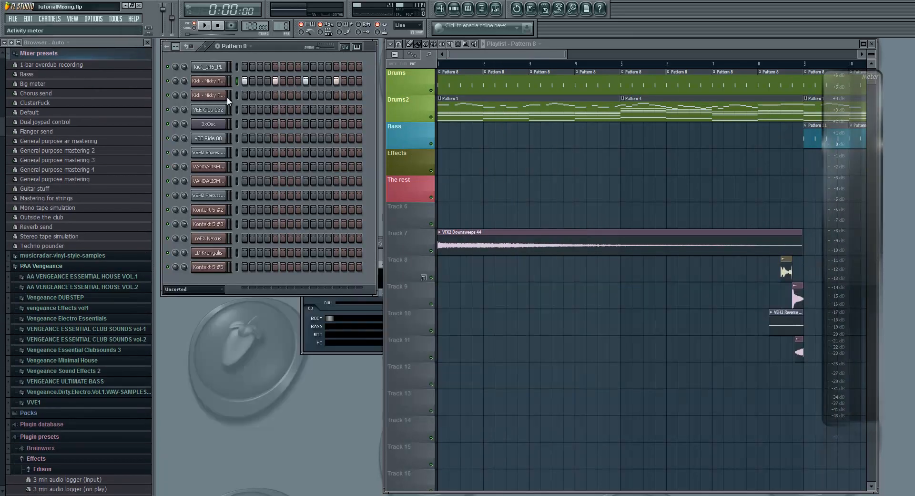
Step: Play Pattern 8 and compare the kick's level on the floating meter with the Master track's level in the mixer
left_click(205, 26)
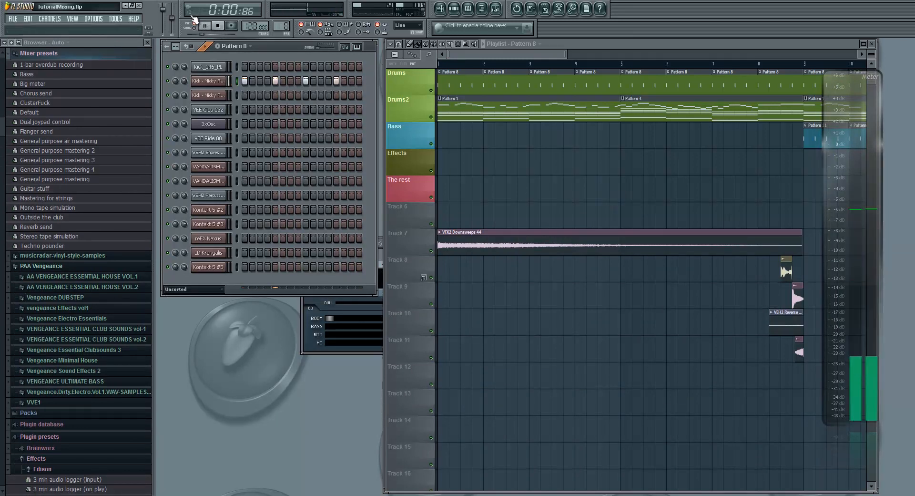
key("space")
left_click_drag(842, 199, 738, 214)
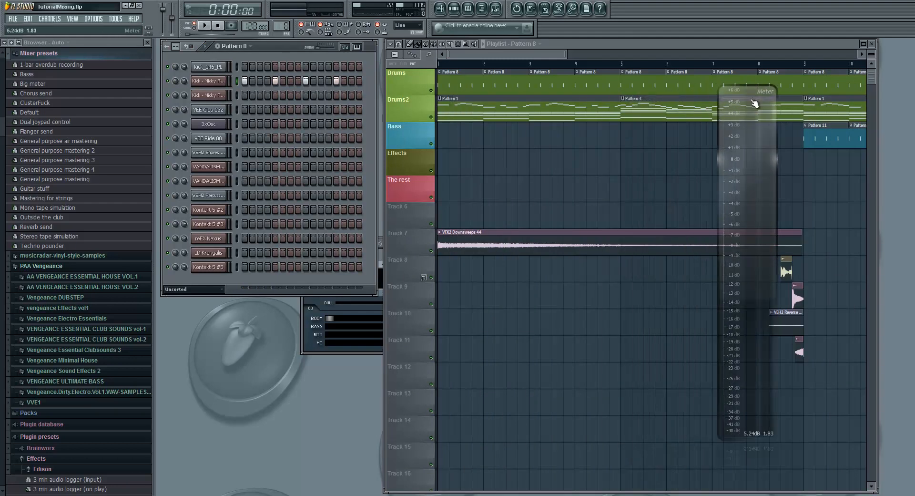
key("F9")
left_click_drag(703, 270, 632, 261)
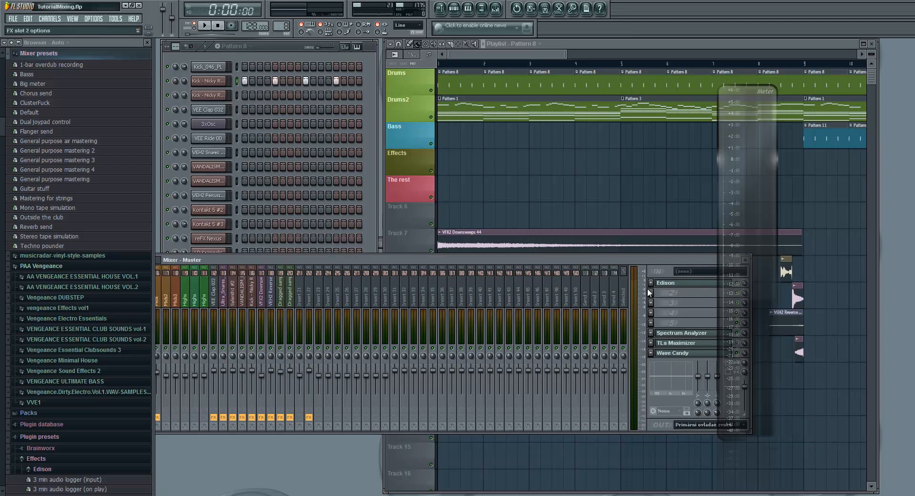
left_click(204, 24)
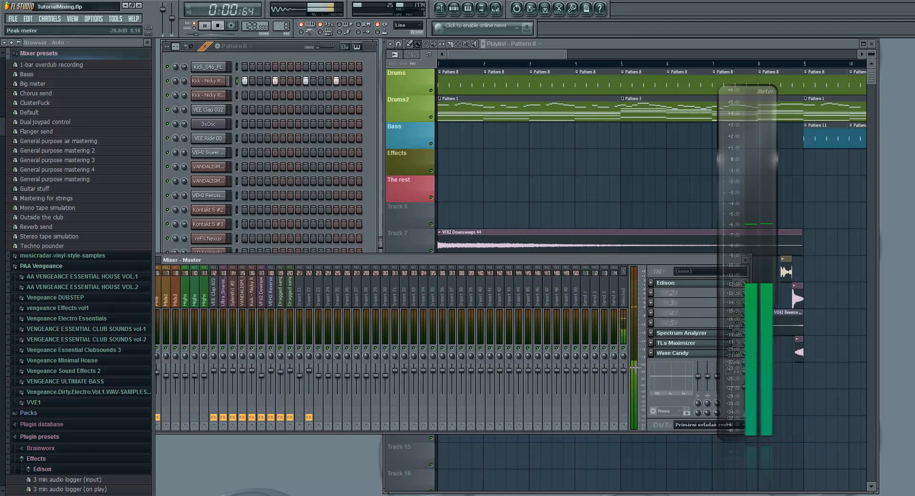
key("space")
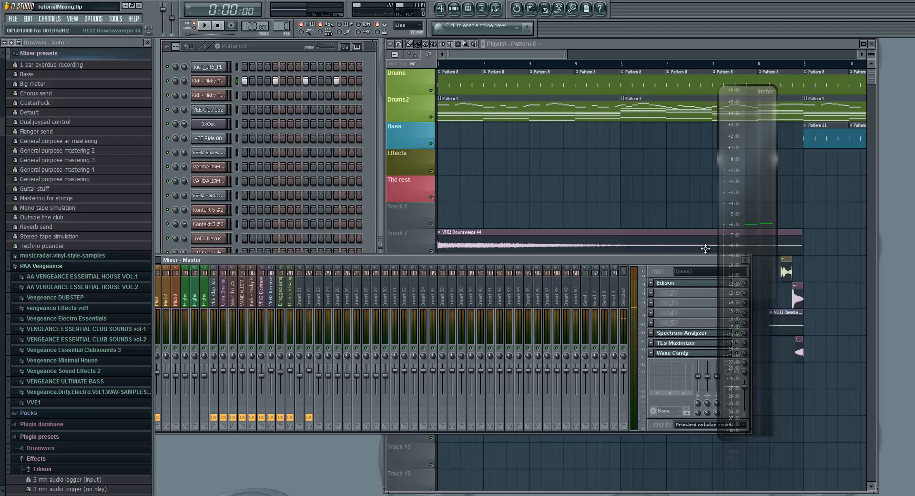
Step: Close the mixer and move the floating meter back over the far end of the playlist
left_click_drag(703, 260, 675, 261)
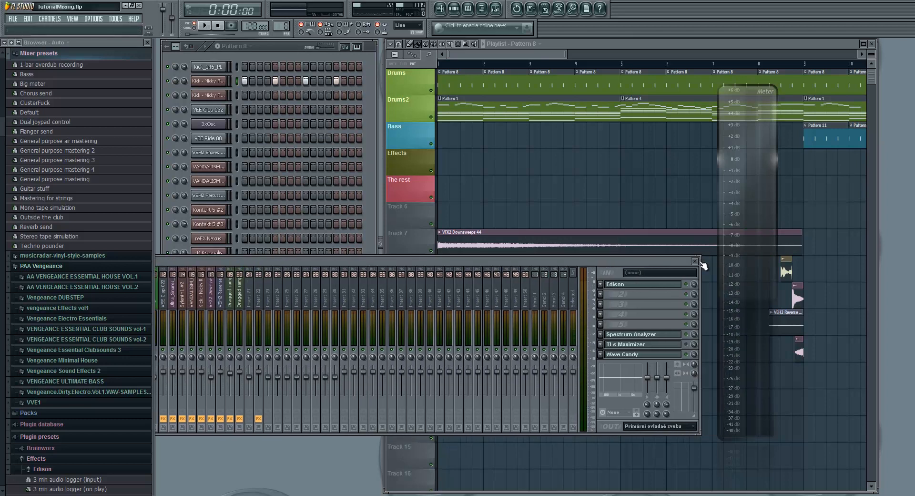
left_click(718, 260)
left_click_drag(744, 241, 835, 249)
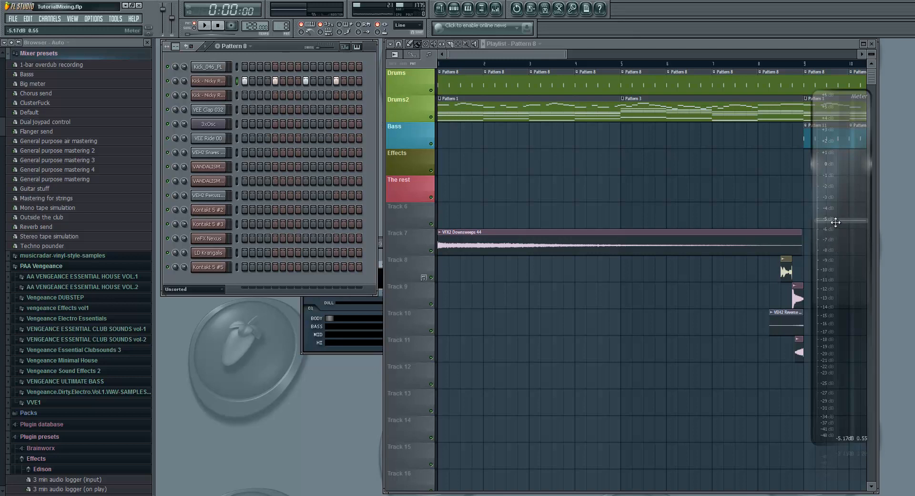
Step: Play Pattern 8 several times to check the kick's peak level on the meter
left_click(205, 26)
left_click(218, 26)
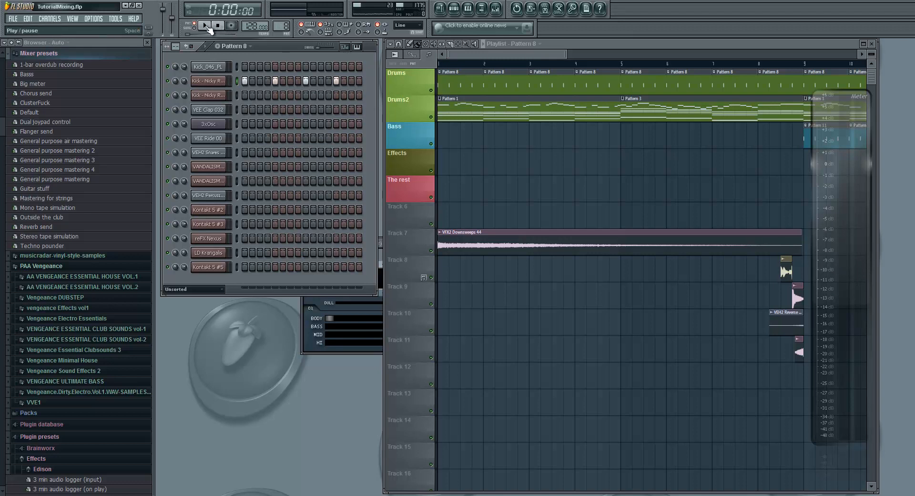
left_click(206, 26)
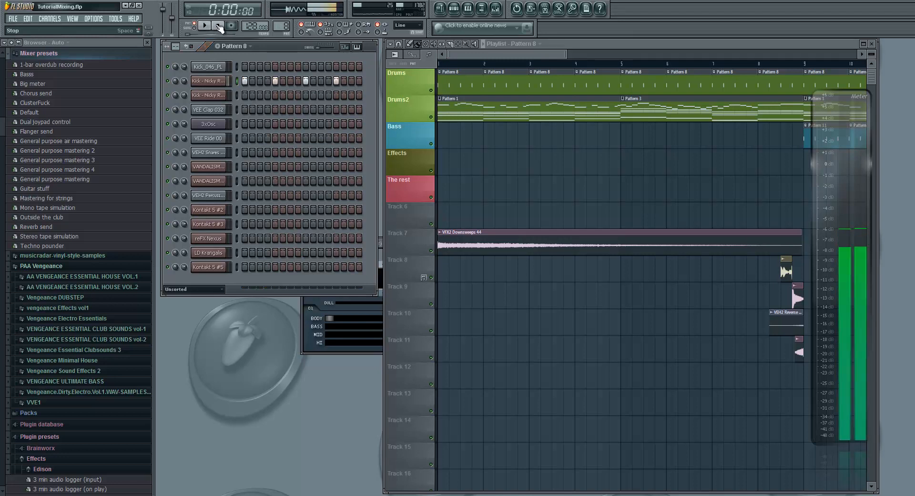
left_click(219, 26)
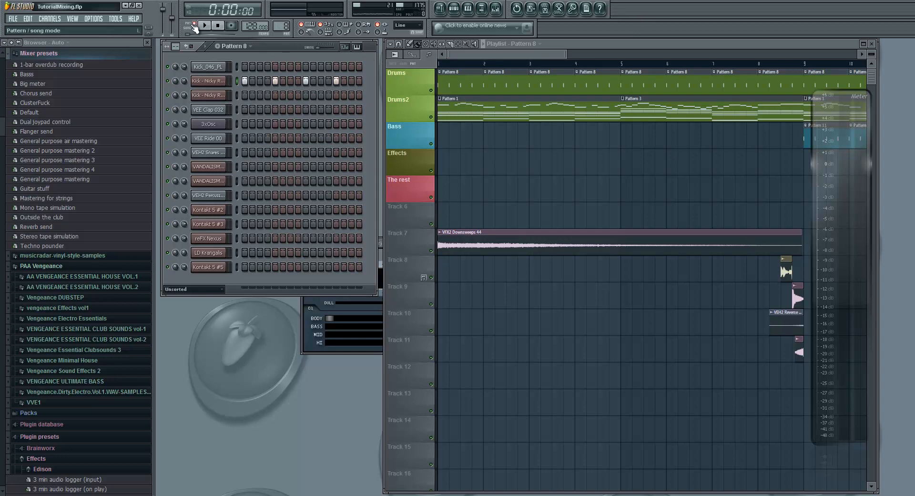
left_click(206, 26)
left_click(218, 26)
Step: Open Pattern 1 from the playlist, close its piano roll, and play Lead 1 and Lead 2 in turn to check their levels
double_click(455, 106)
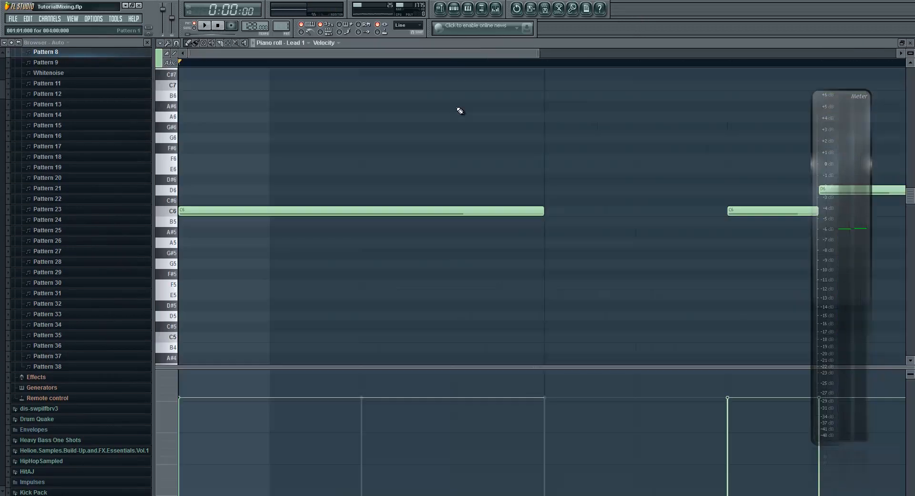
left_click(910, 42)
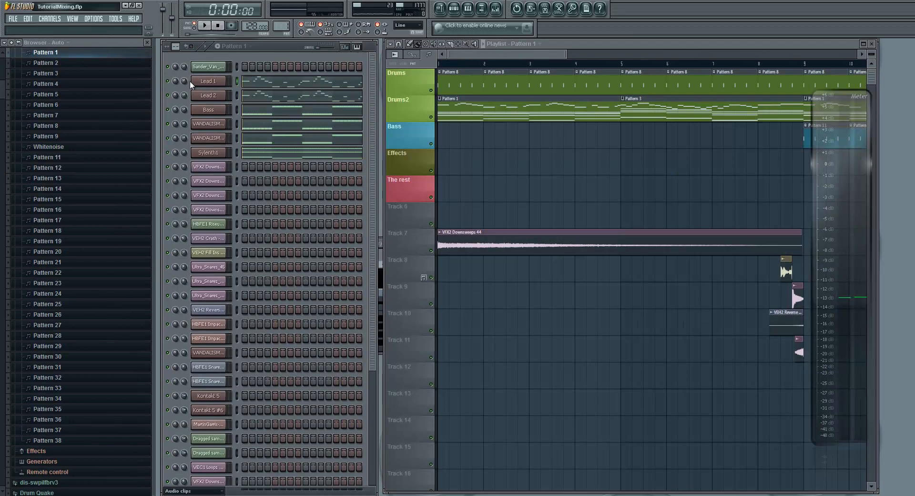
right_click(168, 81)
left_click(177, 88)
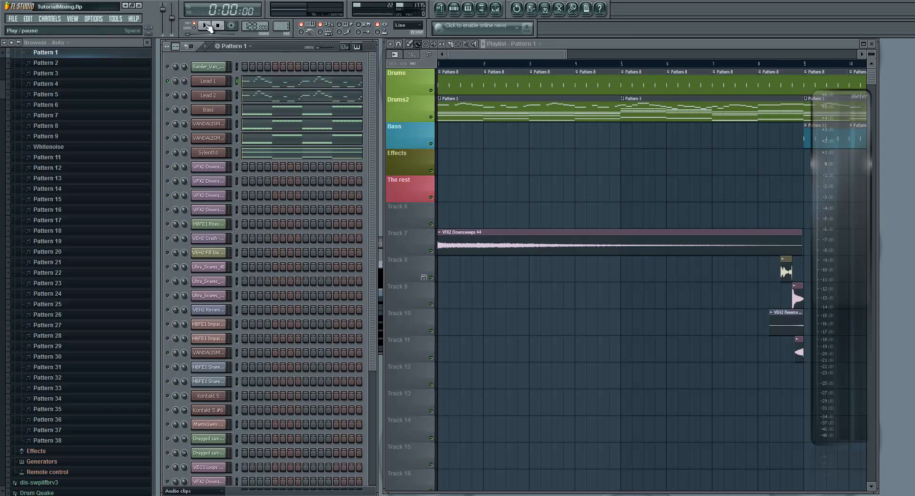
left_click(207, 26)
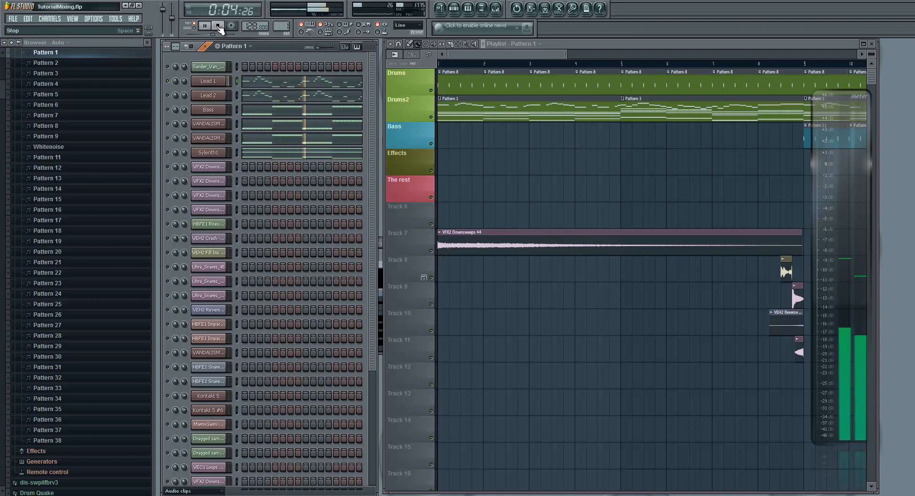
left_click(218, 26)
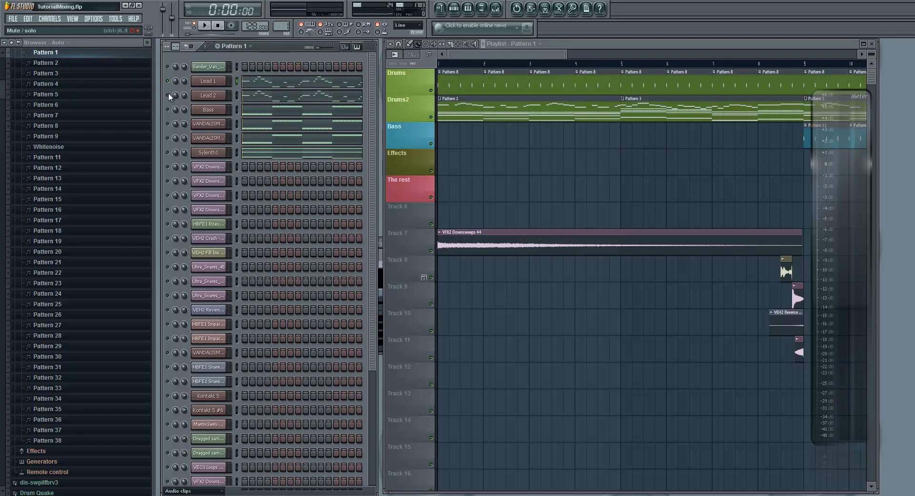
left_click(204, 26)
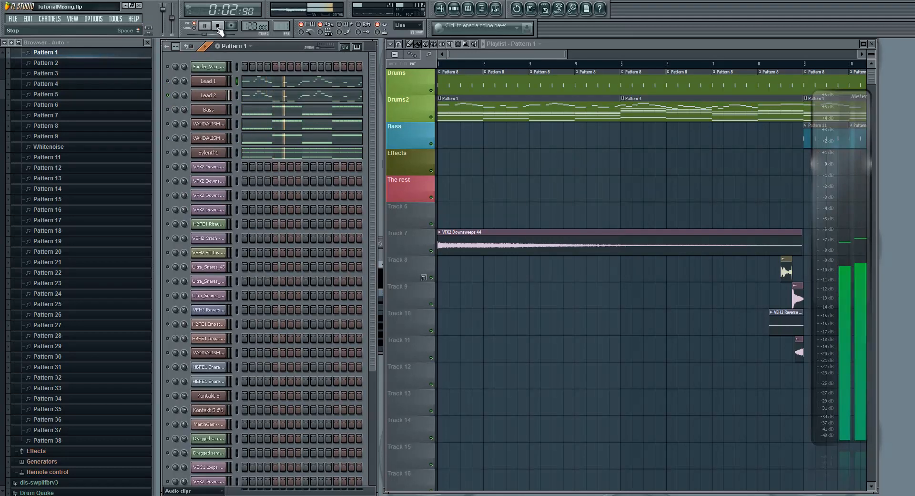
left_click(219, 27)
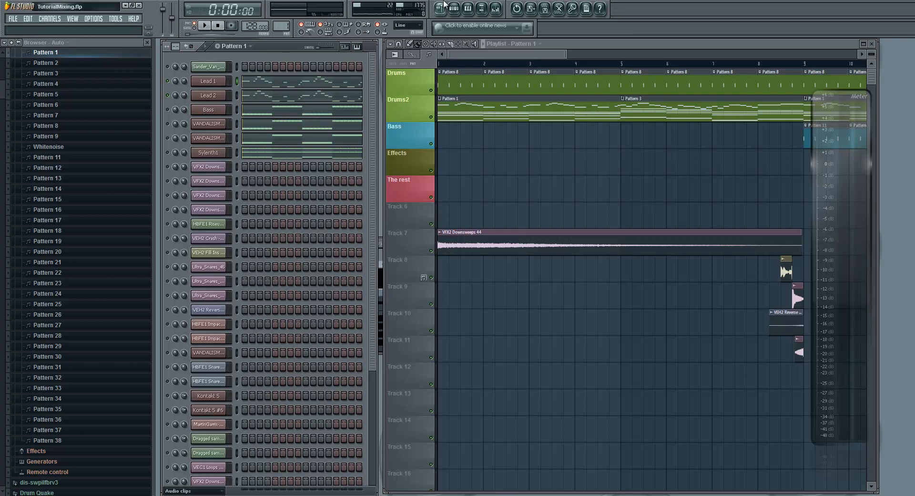
Step: Inspect Lead 2's synth and the mixer, close both, and play the two leads together to check their combined level
left_click(207, 96)
left_click(495, 11)
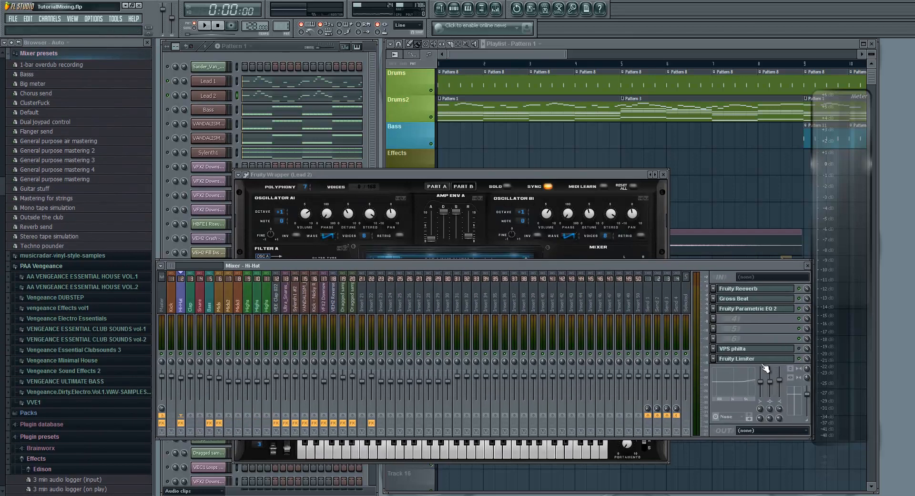
left_click(810, 265)
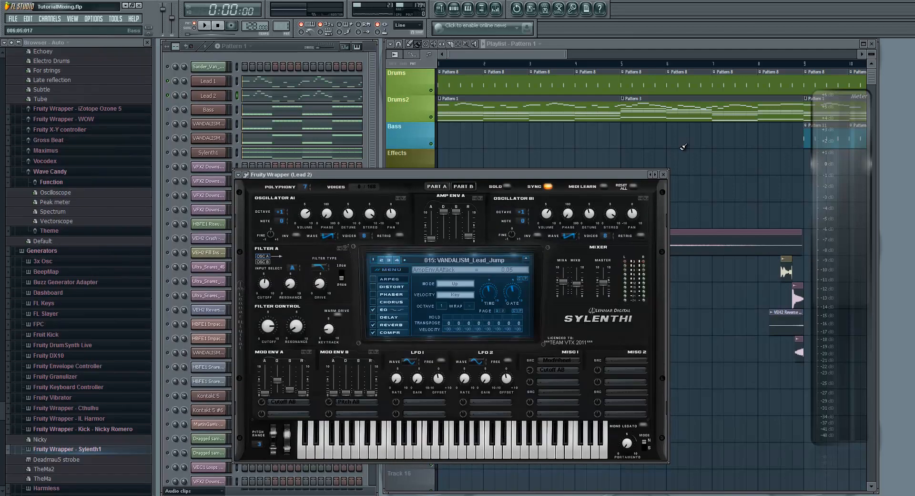
left_click(663, 174)
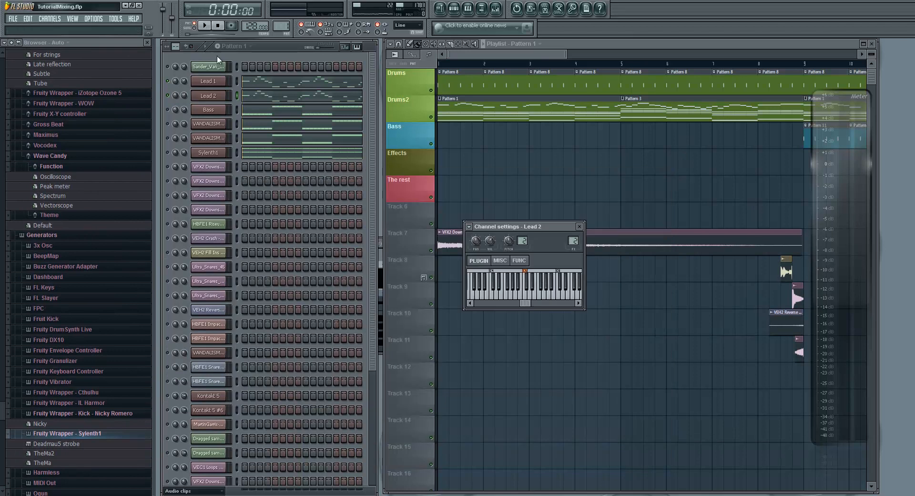
left_click(207, 25)
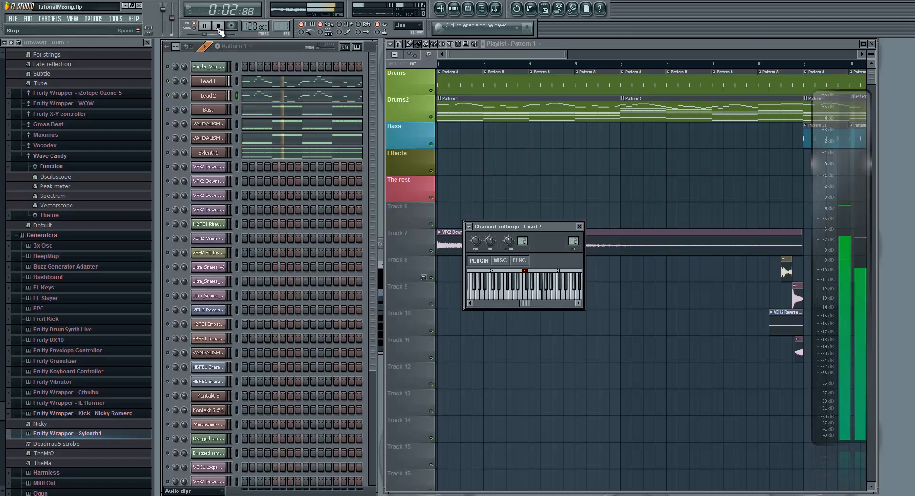
left_click(218, 25)
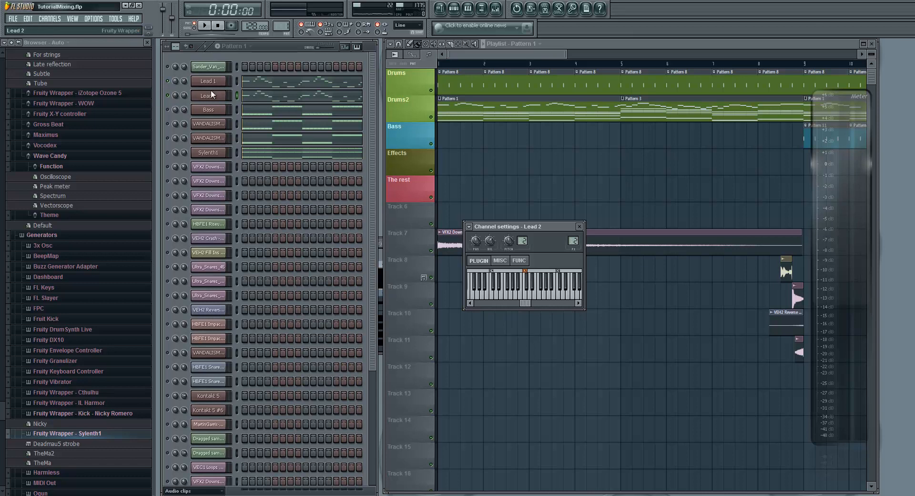
Step: Solo the Bass channel and play Pattern 1 to check the bass level on the meter
right_click(175, 110)
left_click(179, 115)
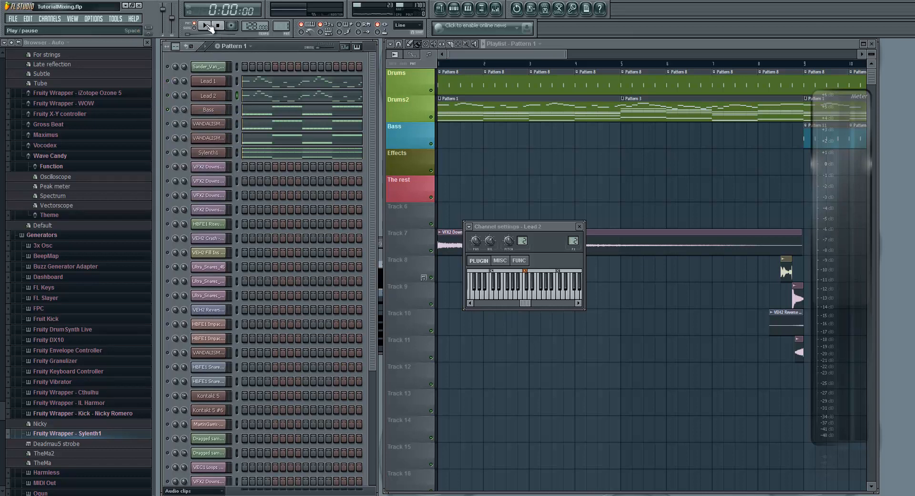
key("space")
left_click(219, 26)
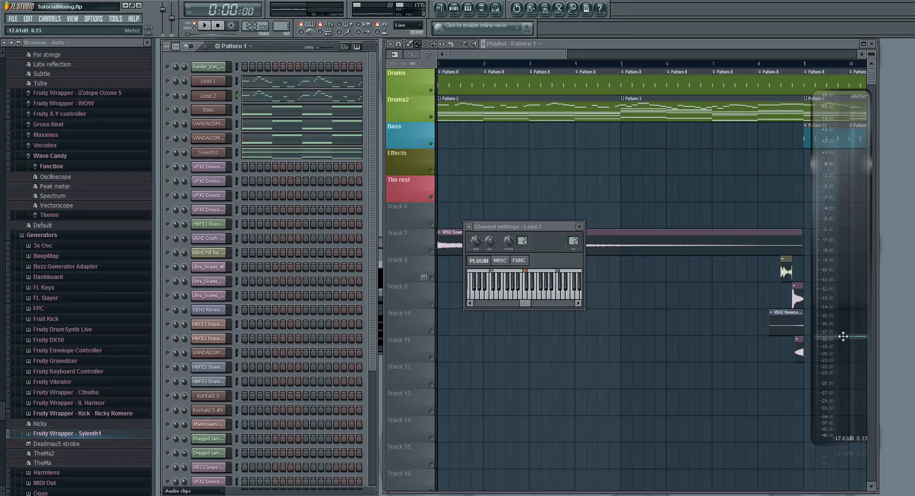
Step: Solo the two VANDALISM channels and the Sylenth1 channel one after another during playback to check each level
right_click(169, 124)
left_click(178, 131)
left_click(205, 26)
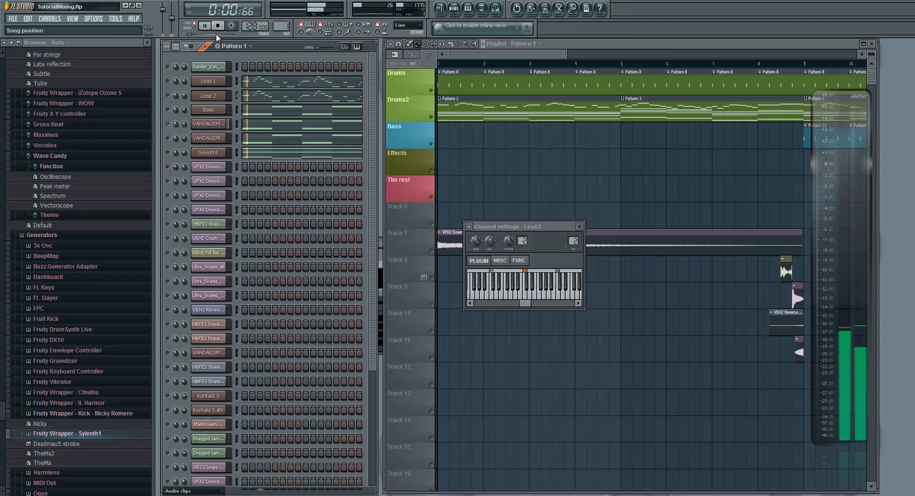
right_click(168, 138)
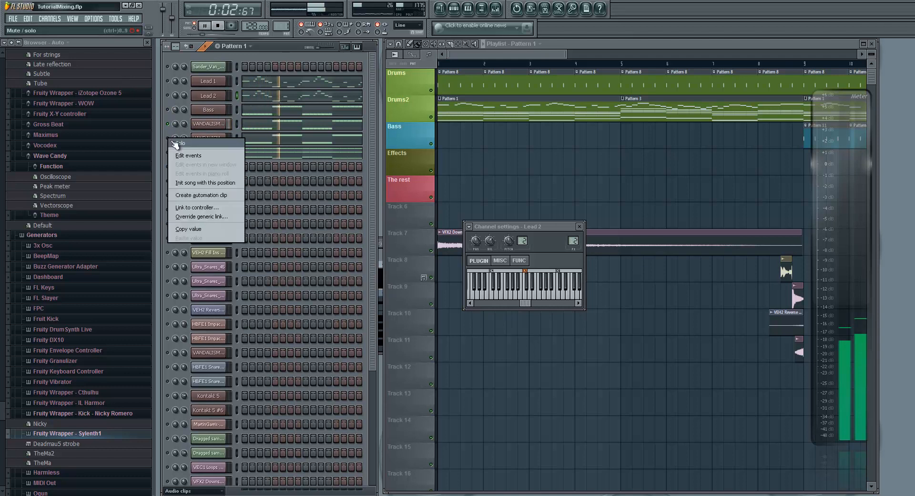
left_click(176, 143)
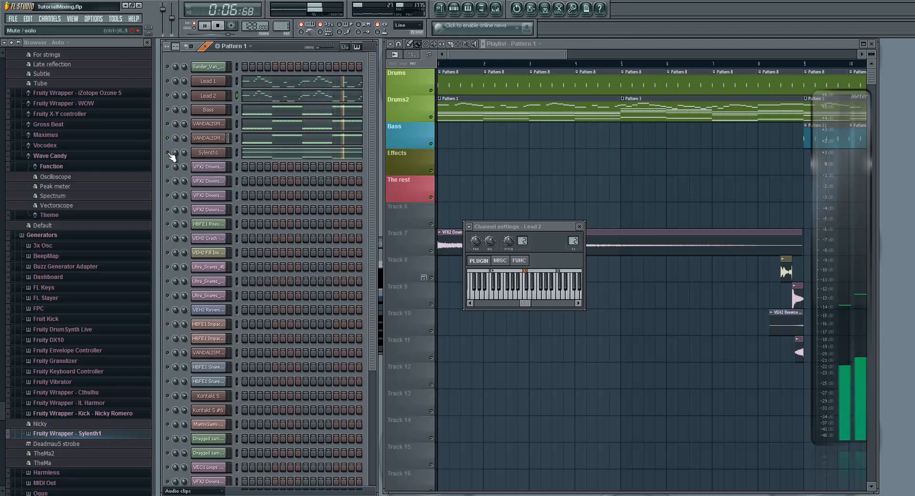
right_click(168, 153)
left_click(177, 158)
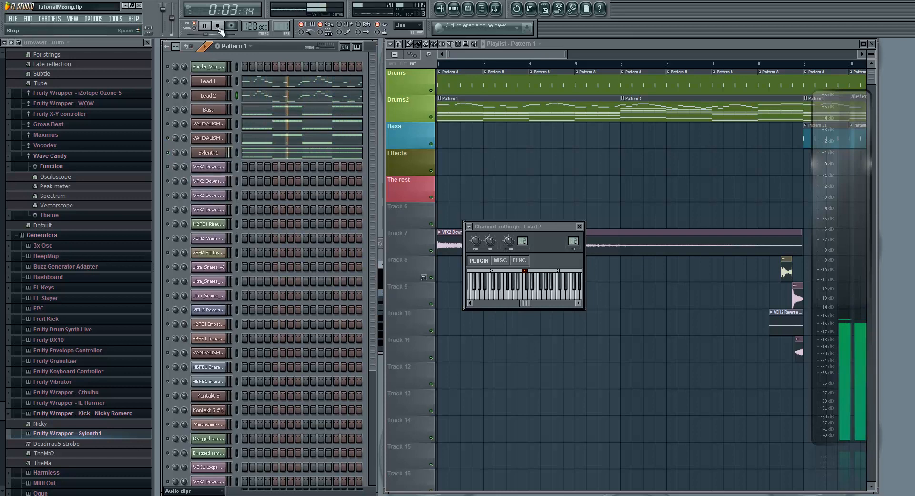
left_click(218, 27)
Step: Unsolo the Sylenth1 channel to enable all channels again and close Lead 2's channel settings
right_click(166, 152)
left_click(175, 159)
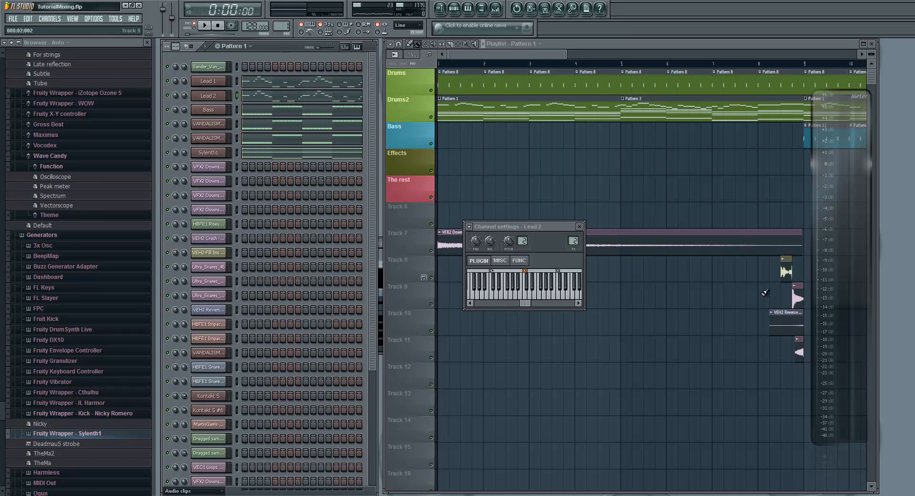
left_click(580, 226)
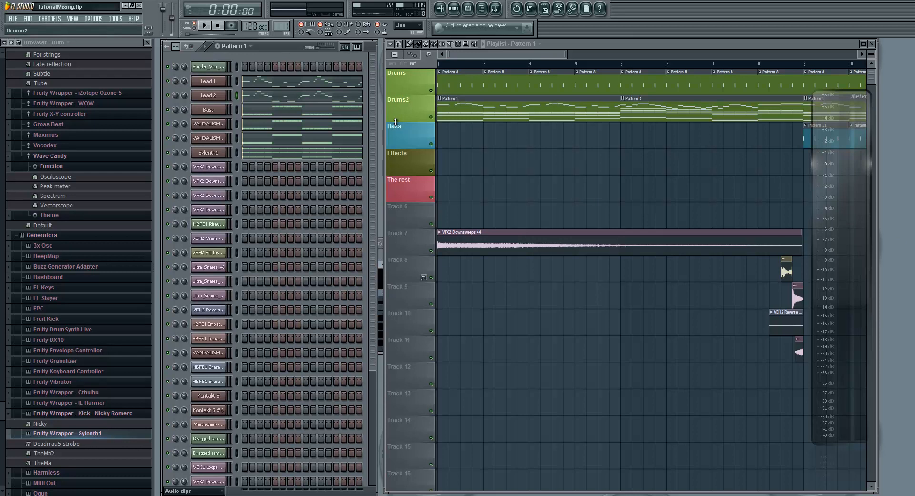
Step: Show more of the playlist's bars, play the Bass channel soloed to recheck its level, and unsolo it
left_click_drag(567, 55, 647, 54)
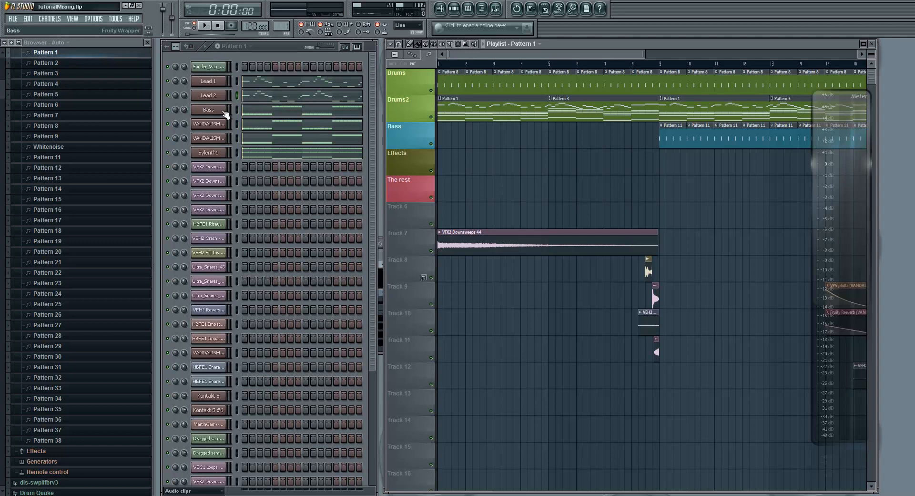
right_click(173, 112)
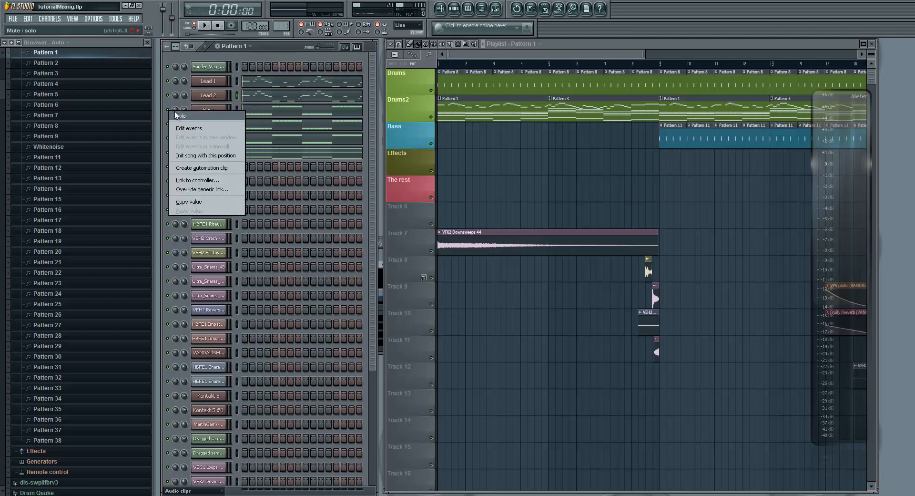
left_click(206, 25)
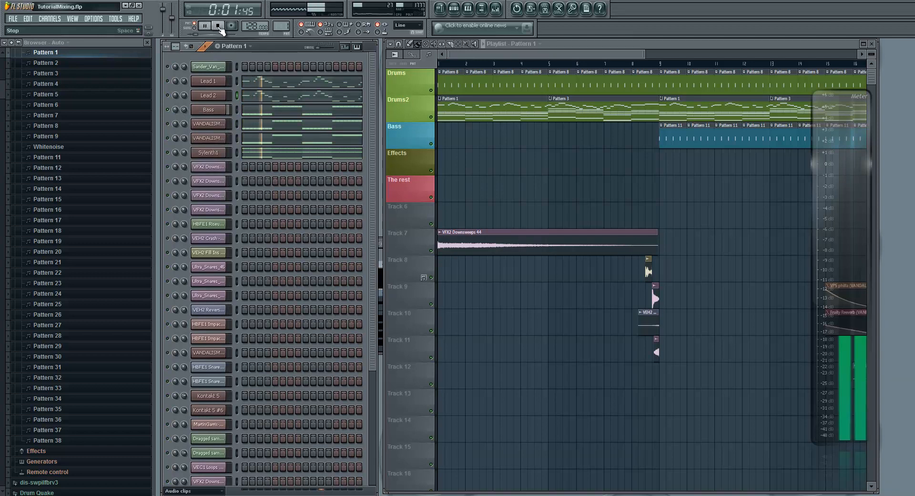
left_click(219, 27)
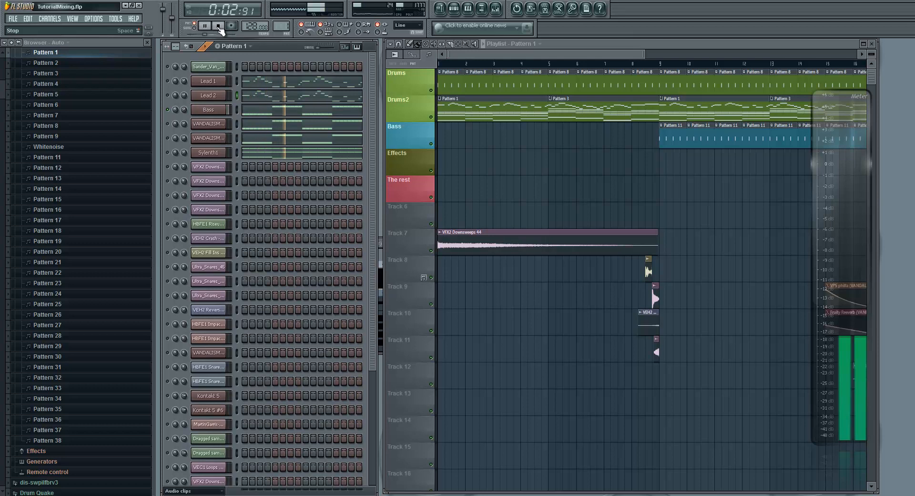
right_click(170, 110)
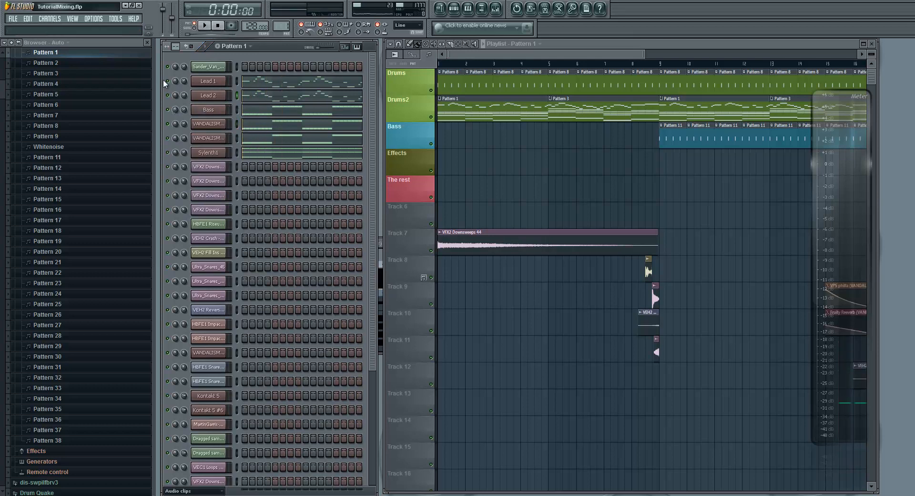
Step: Solo Lead 1 and Lead 2 in turn and play Pattern 1 to check the lead sound
right_click(166, 81)
left_click(172, 85)
right_click(168, 95)
left_click(173, 99)
left_click(207, 25)
left_click(217, 25)
Step: Open the mixer, solo Lead 2, and play Pattern 1 to find the mixer track the lead is routed to
left_click(497, 9)
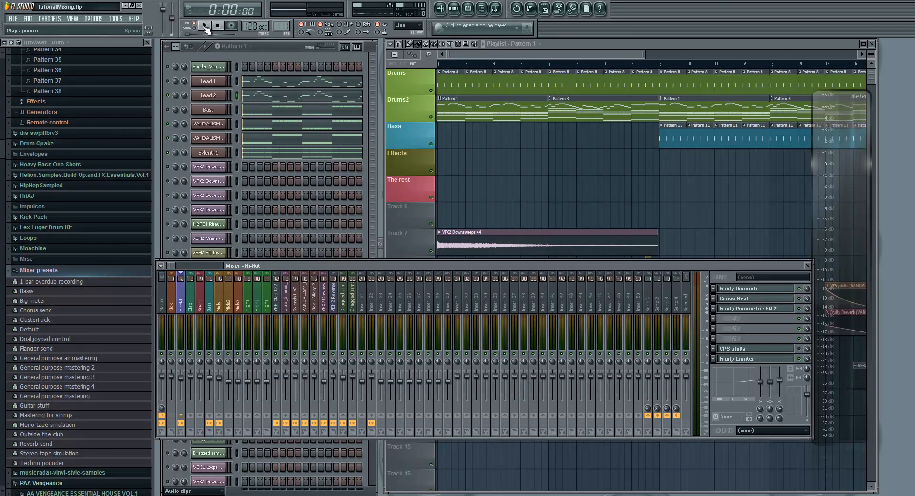
right_click(168, 95)
left_click(176, 100)
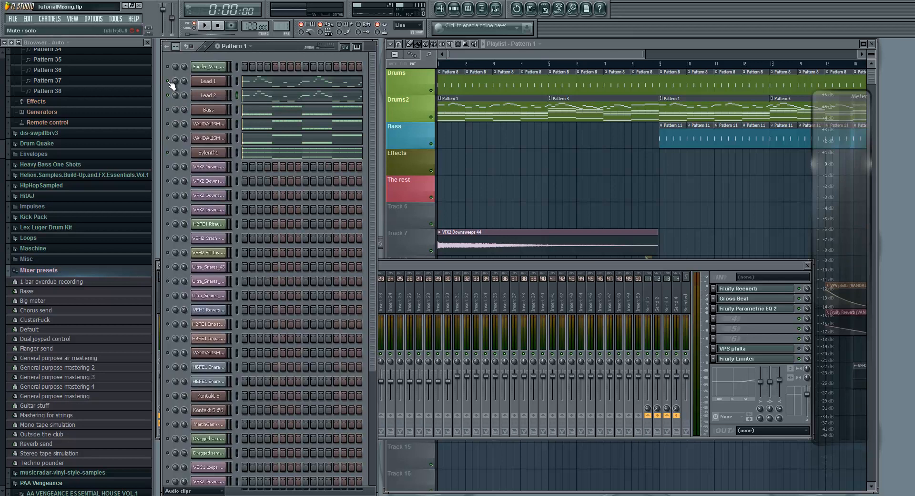
left_click(208, 27)
left_click(533, 266)
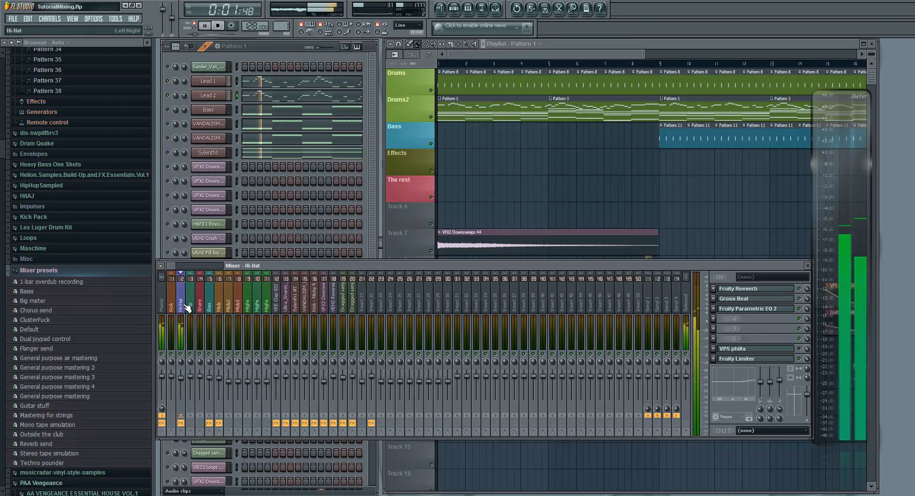
left_click(218, 25)
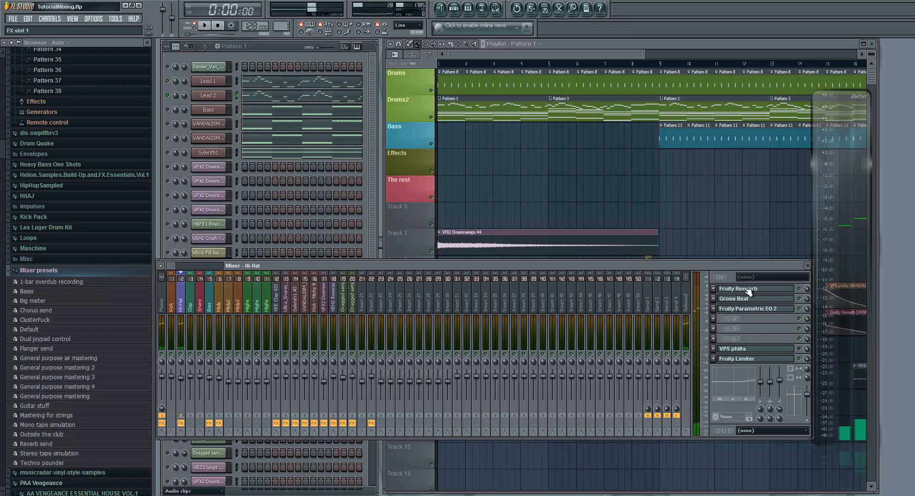
Step: Replace the equalizer in the Hi-Hat mixer track's third effect slot with a fresh Fruity Parametric EQ 2
left_click(719, 314)
mouse_move(727, 309)
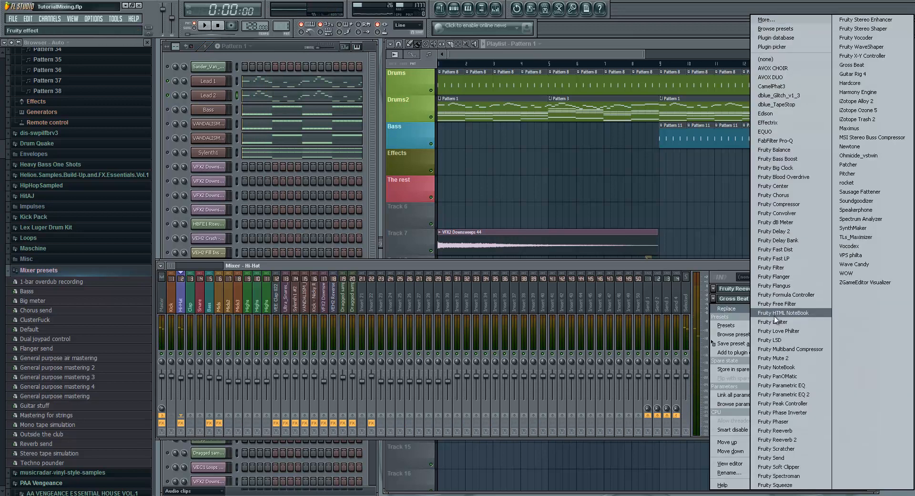
left_click(803, 396)
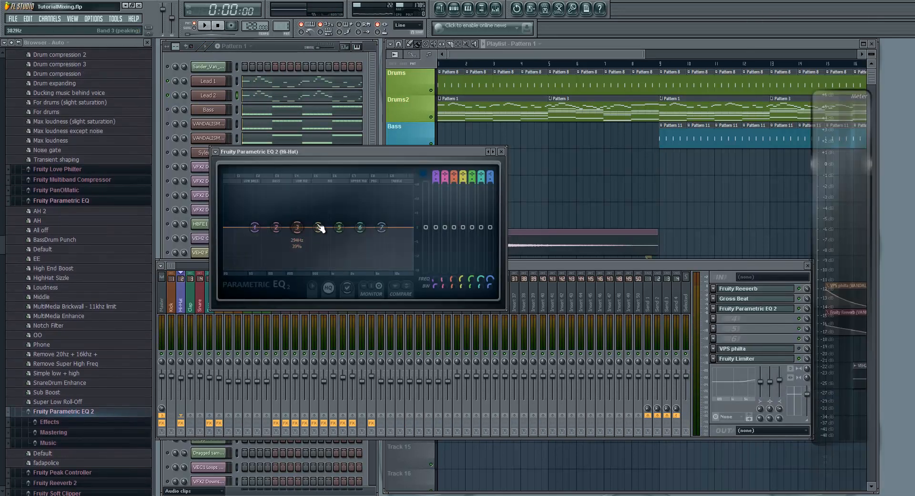
Step: Set EQ band 1 to High pass, move its cutoff to about 124 Hz with a steeper slope, and play the lead
right_click(253, 233)
mouse_move(273, 251)
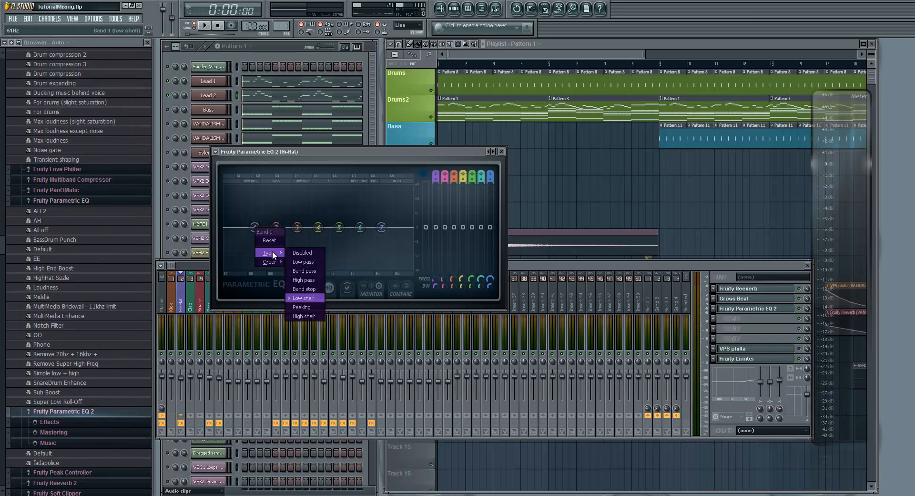
left_click(313, 281)
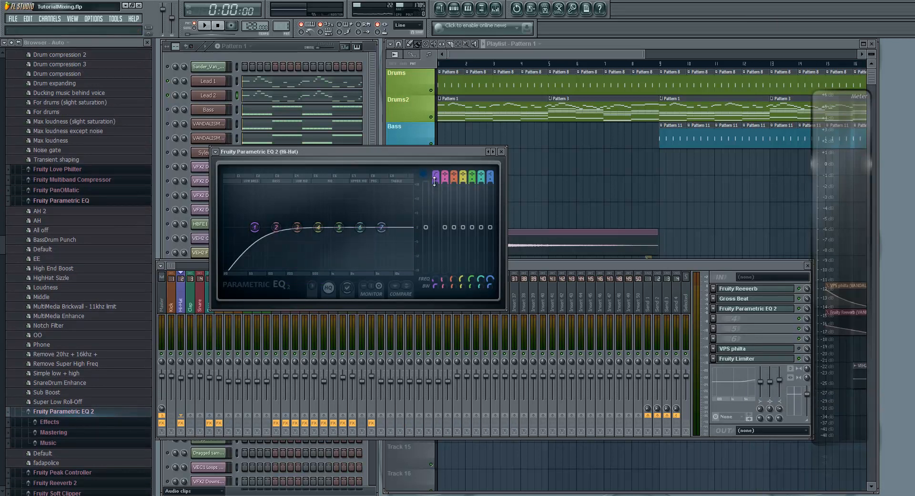
left_click_drag(256, 231, 278, 233)
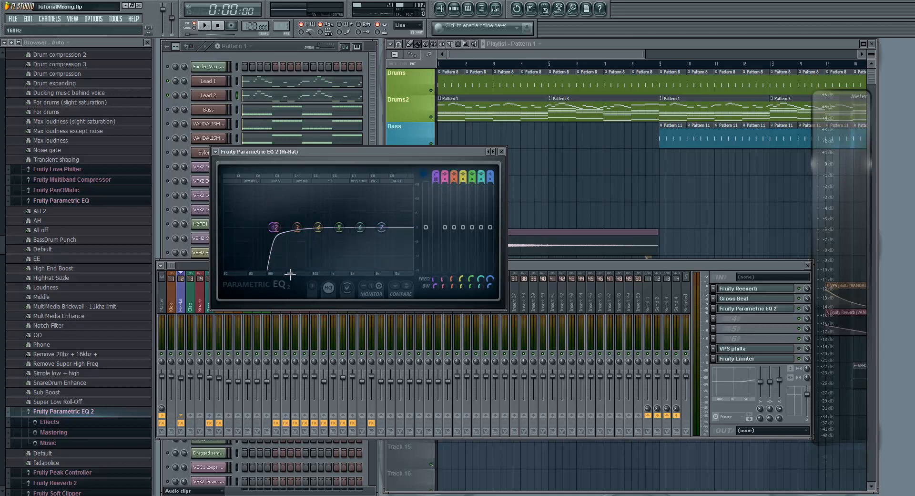
left_click(205, 27)
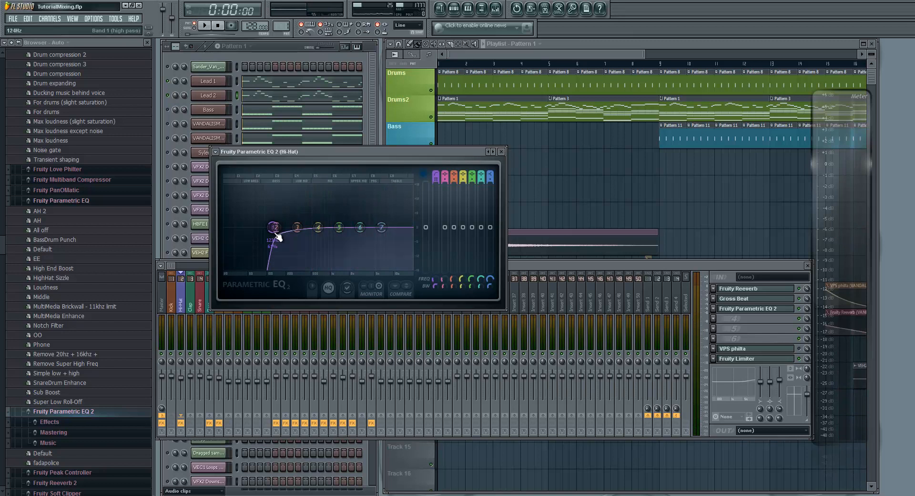
Step: Unmute the VANDALISM channels and play Pattern 1 to find their mixer track, selecting Mids
left_click(501, 152)
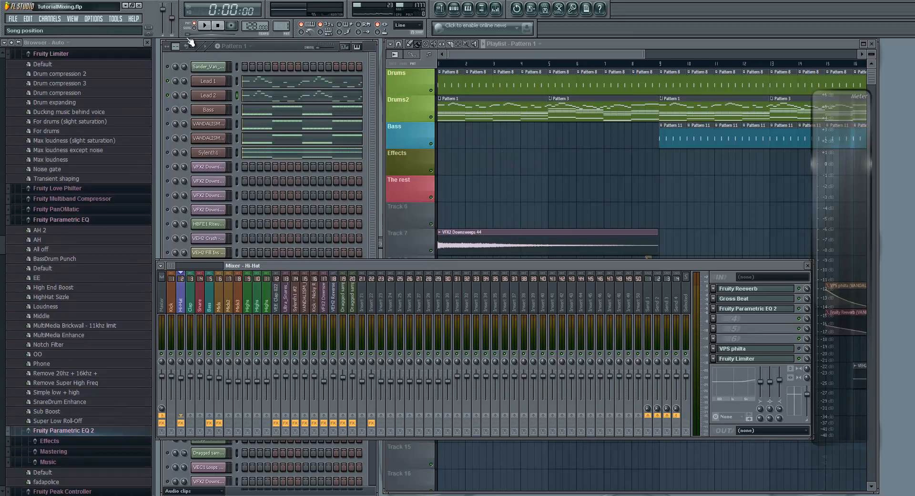
left_click(174, 130)
left_click(167, 139)
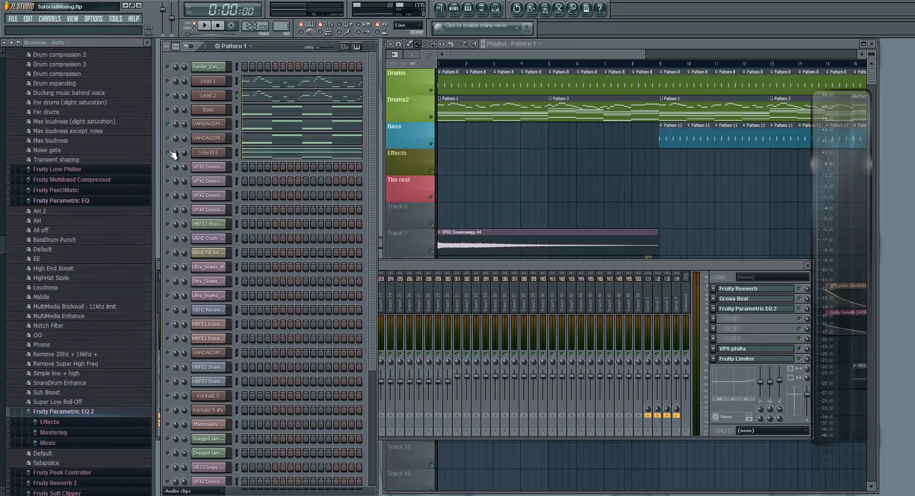
key("space")
left_click(400, 262)
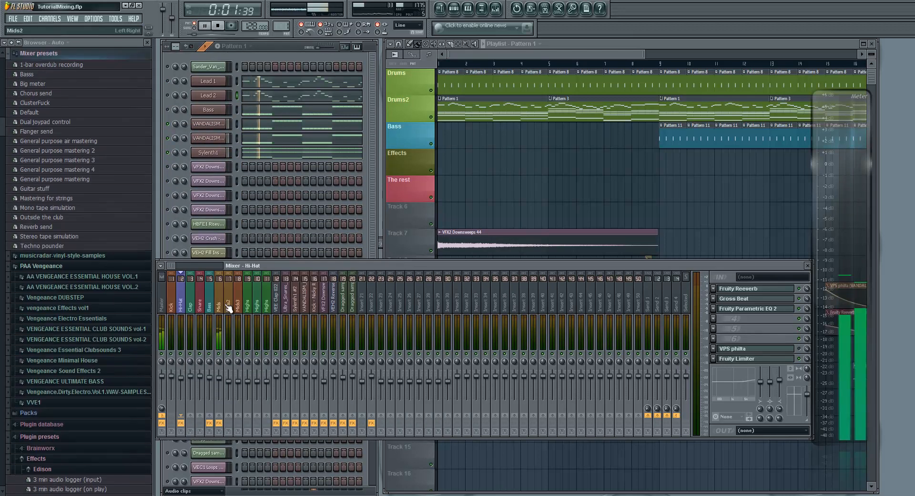
left_click(219, 305)
key("space")
Step: Play Pattern 1 with the Mids track's Fruity Parametric EQ 2 on and bypassed to compare the low-cut sound
left_click(782, 360)
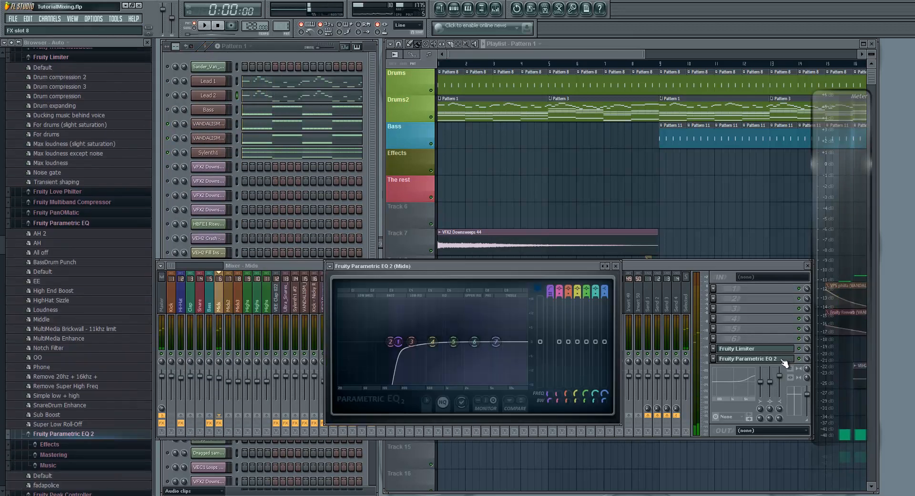
key("space")
key("space")
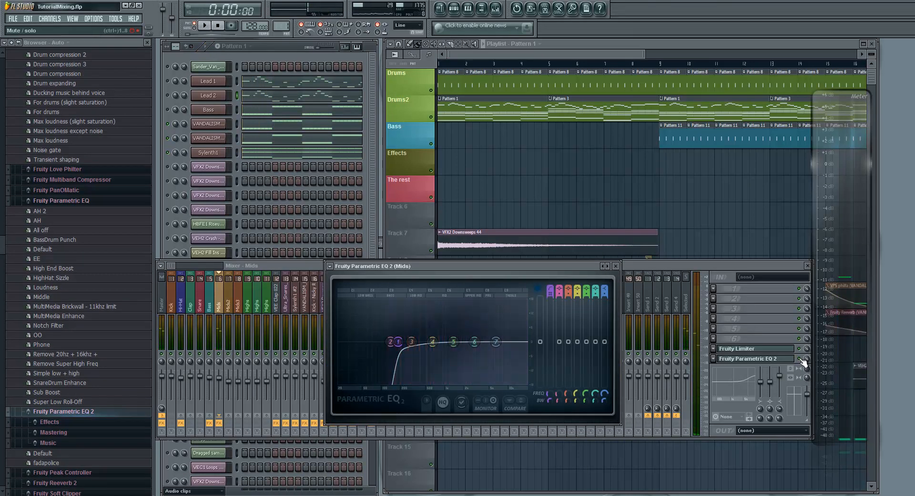
left_click(805, 361)
key("space")
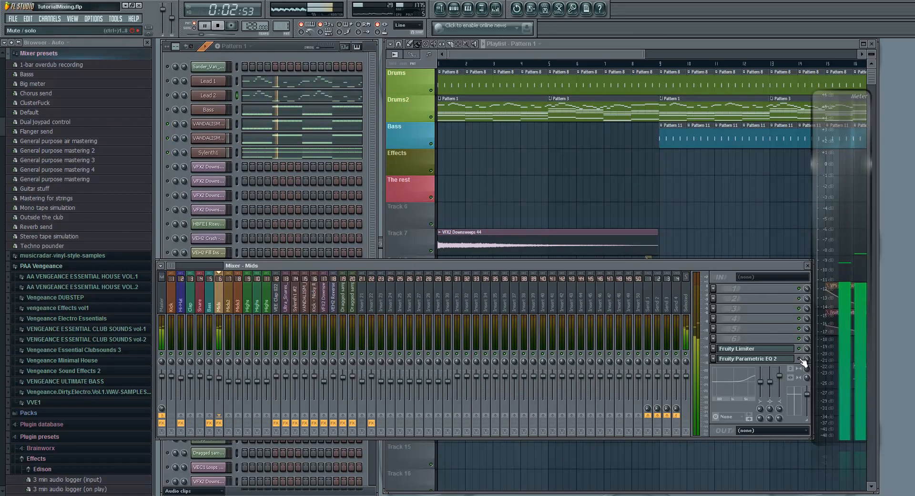
key("space")
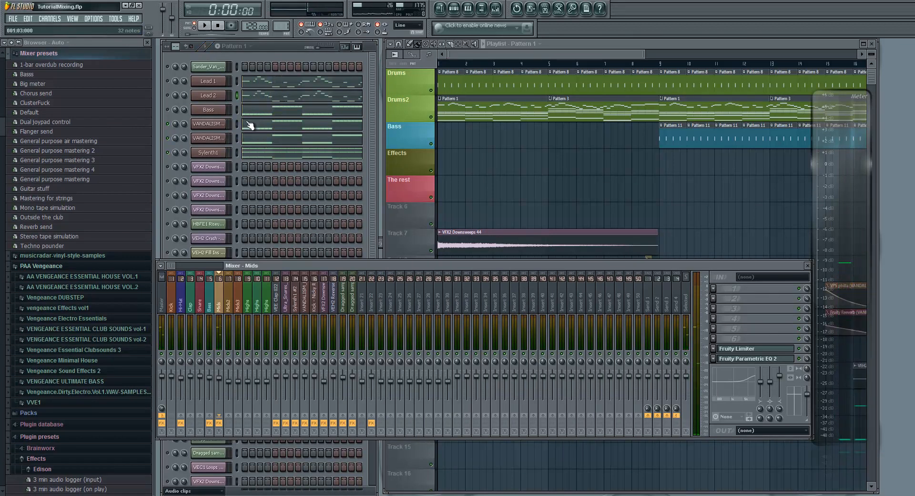
Step: Play Pattern 1 with the Bass channel unmuted, and solo Bass
left_click(167, 110)
key("space")
key("space")
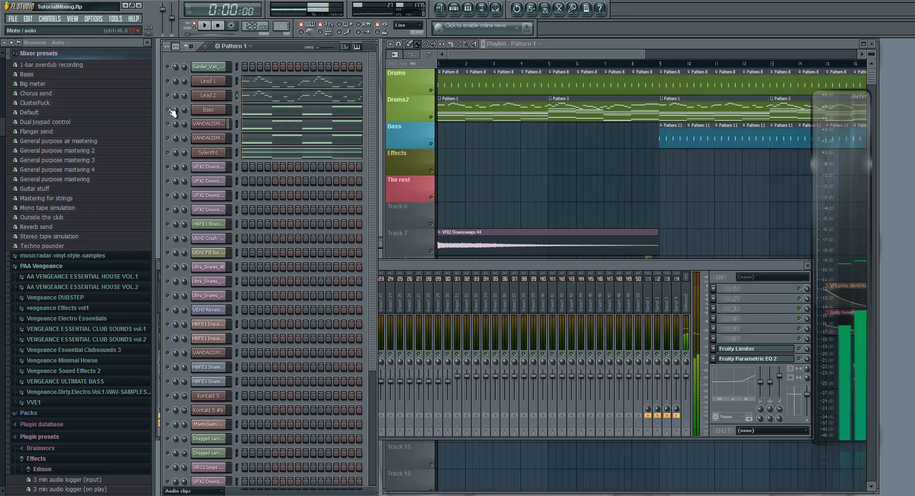
right_click(170, 111)
left_click(173, 115)
right_click(169, 112)
left_click(174, 117)
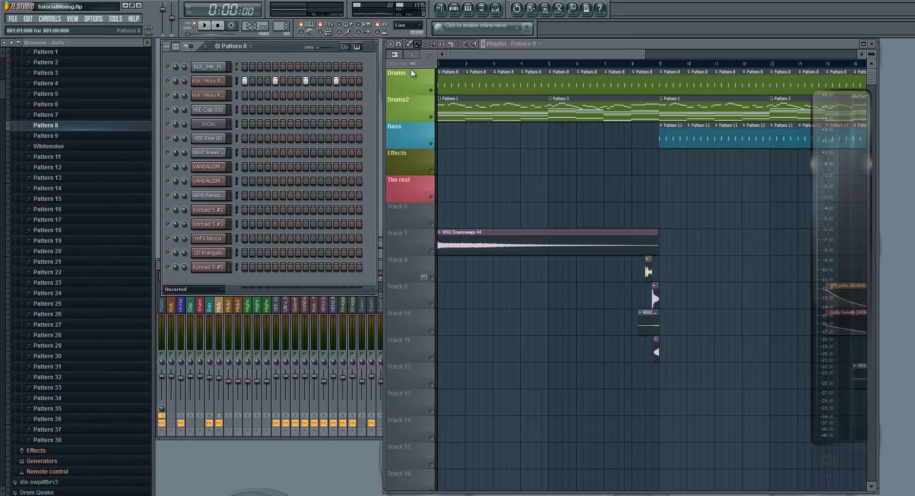
Step: Play the kick in Pattern 8 and the soloed bass in Pattern 1 to compare their peak levels
left_click(204, 25)
left_click(220, 26)
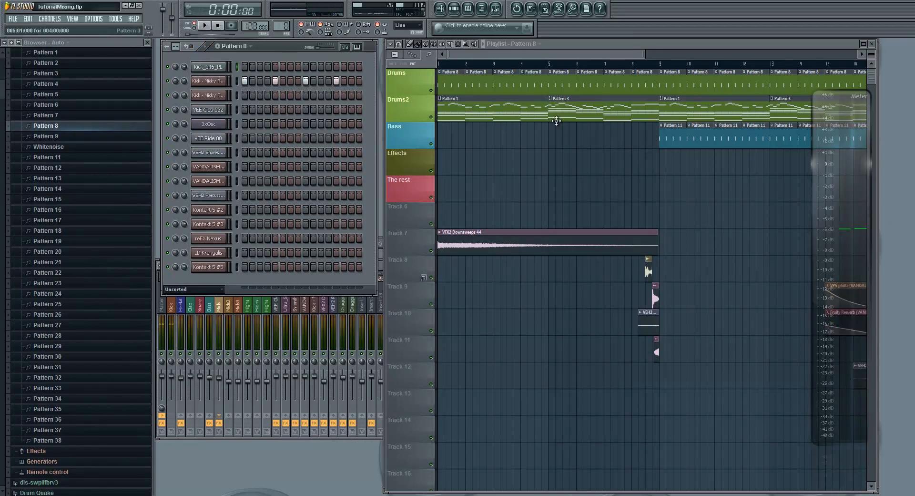
left_click(172, 307)
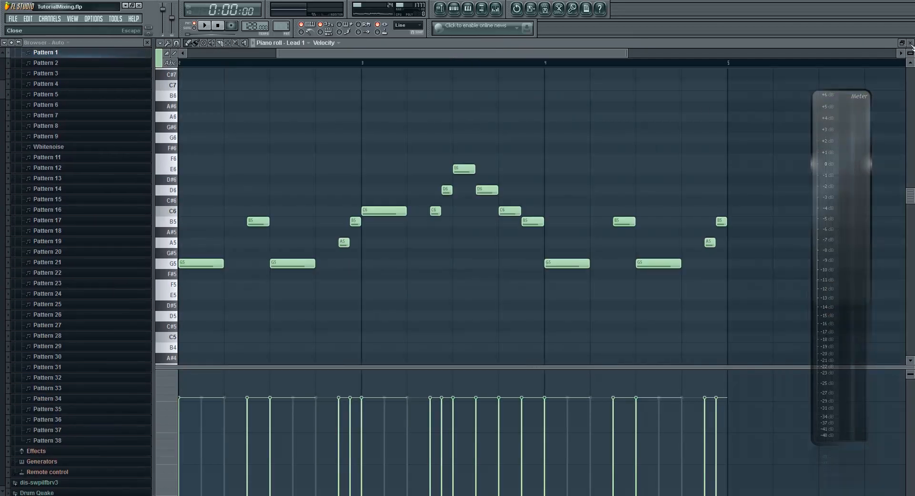
left_click(910, 43)
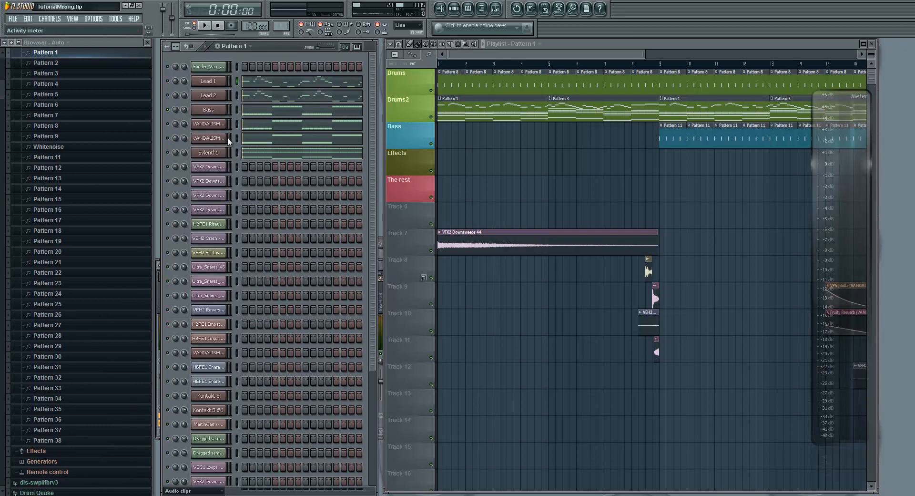
left_click(205, 27)
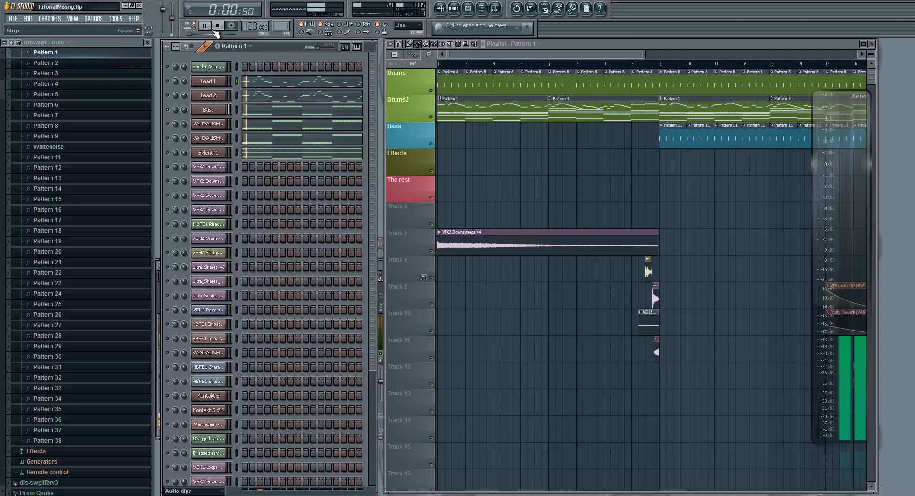
Step: Select the Bass mixer track and choose Fruity Limiter for its last effect slot
left_click(496, 8)
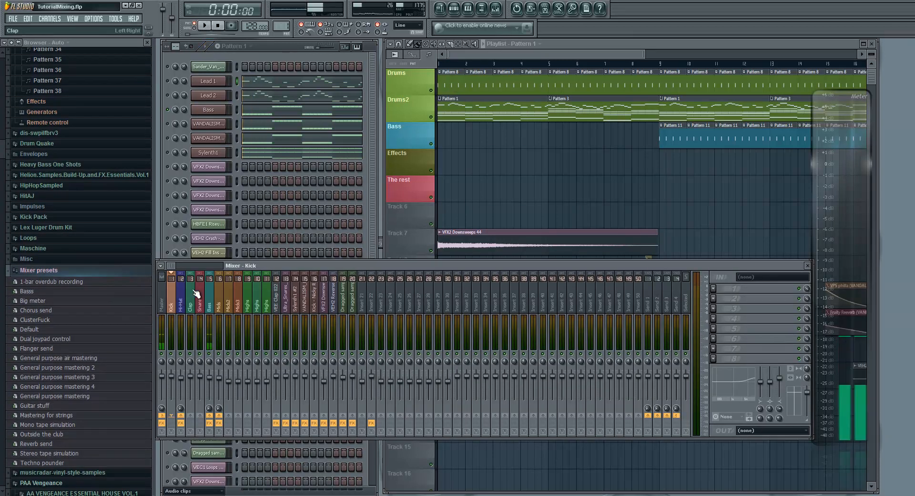
left_click(210, 294)
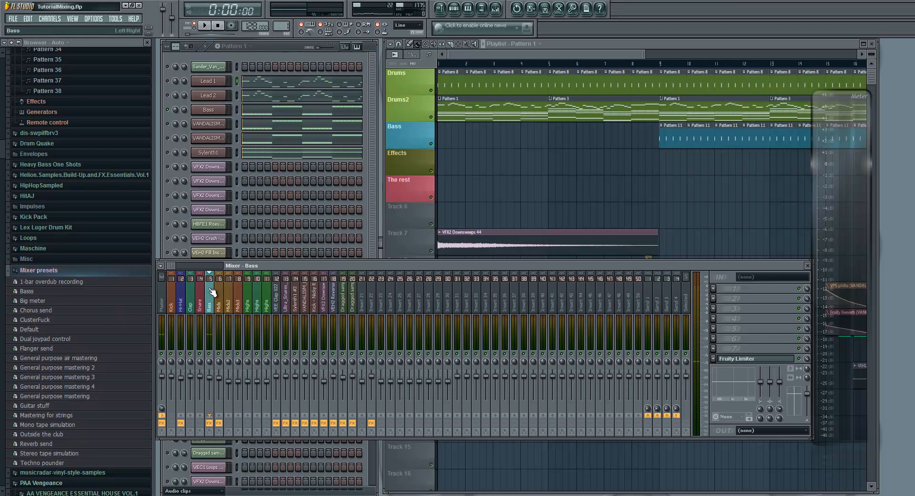
left_click(745, 361)
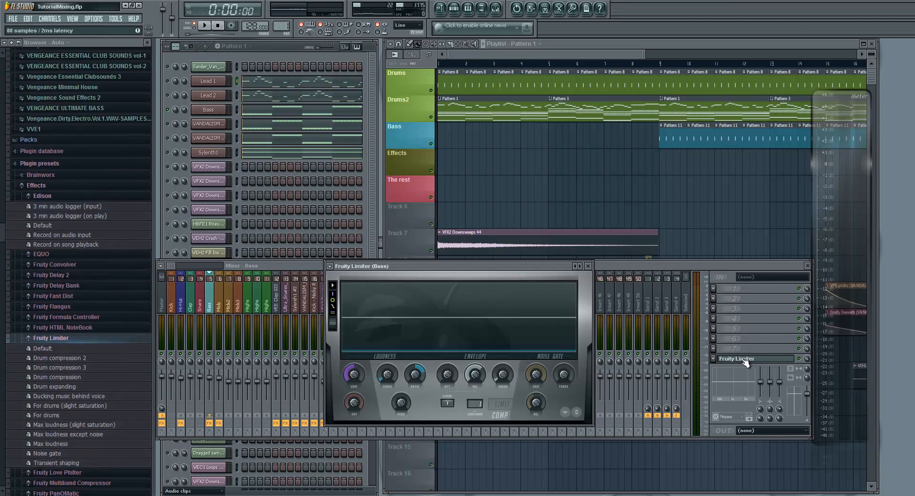
right_click(746, 363)
mouse_move(752, 310)
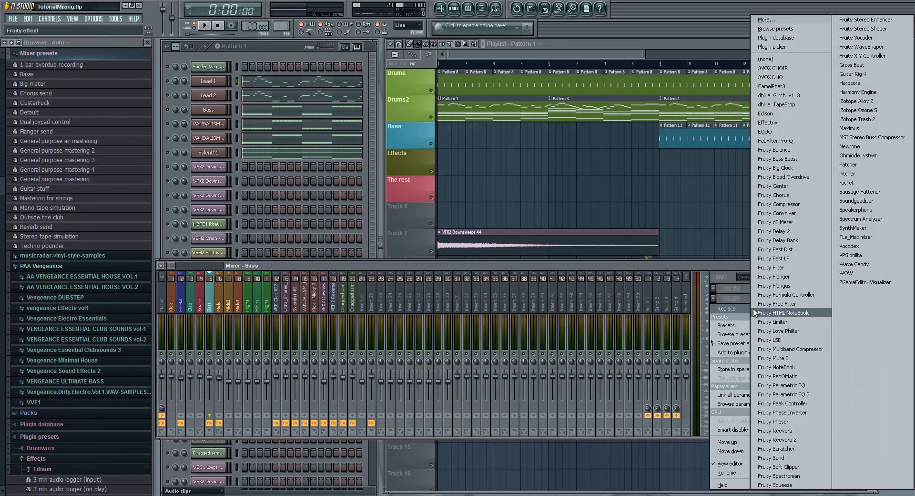
left_click(782, 321)
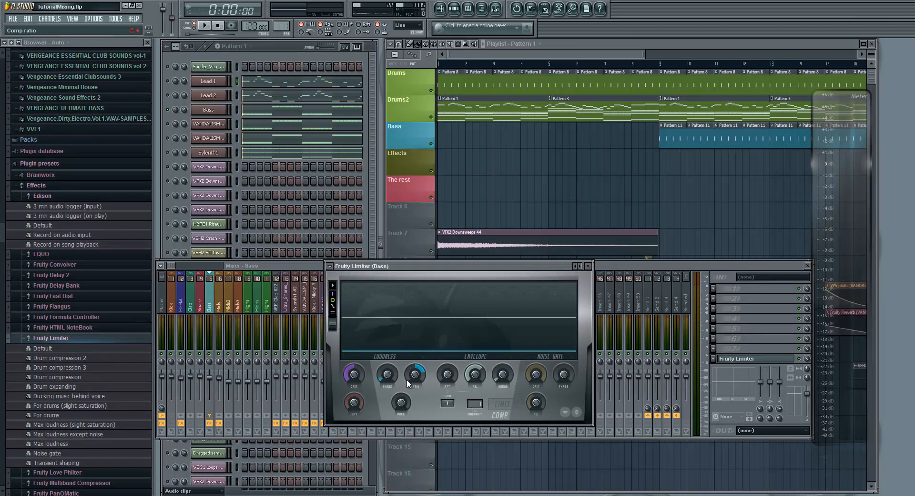
Step: Solo the Kick - Nicky channel and play Pattern 8 to identify the Kick mixer track
left_click(173, 305)
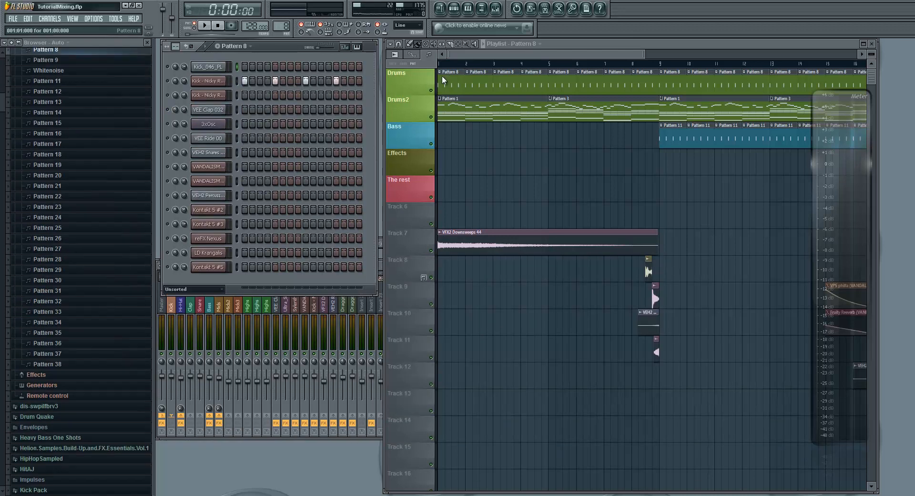
left_click(204, 25)
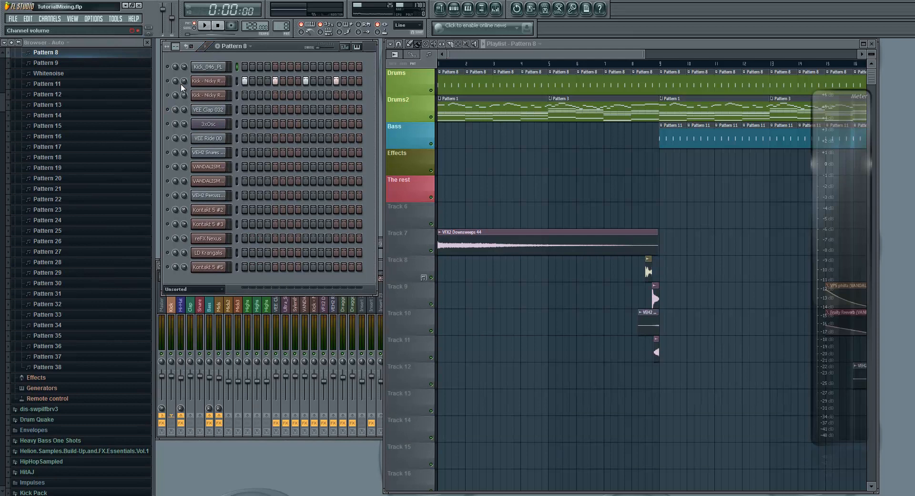
right_click(168, 81)
left_click(168, 81)
left_click(176, 319)
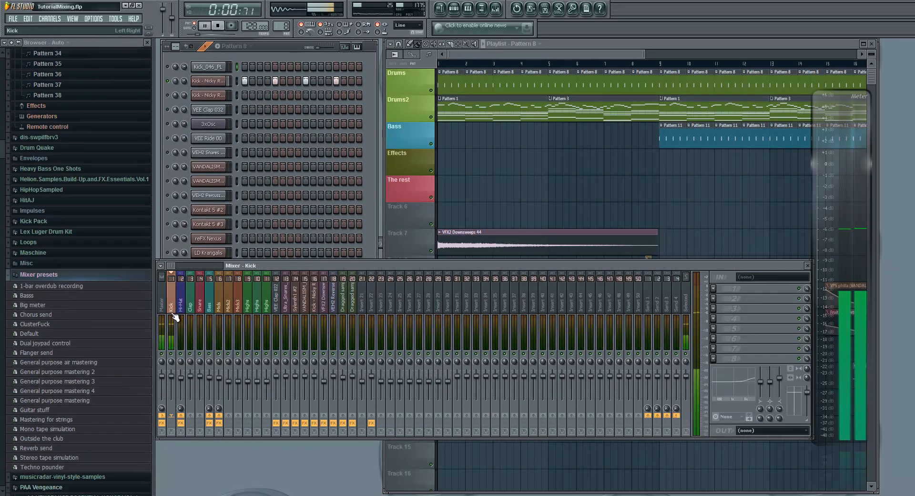
key("space")
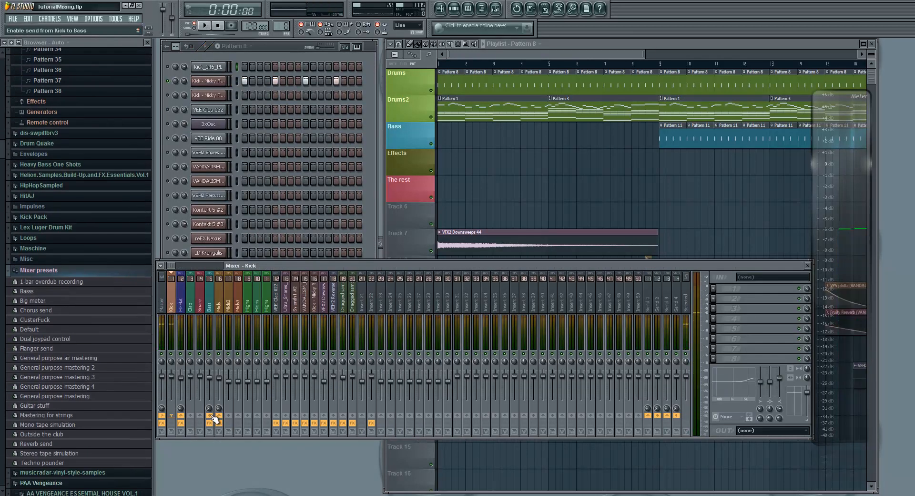
Step: Sidechain the Kick mixer track to the Bass track and inspect the Bass track's Fruity Limiter compressor settings
right_click(210, 417)
left_click(253, 431)
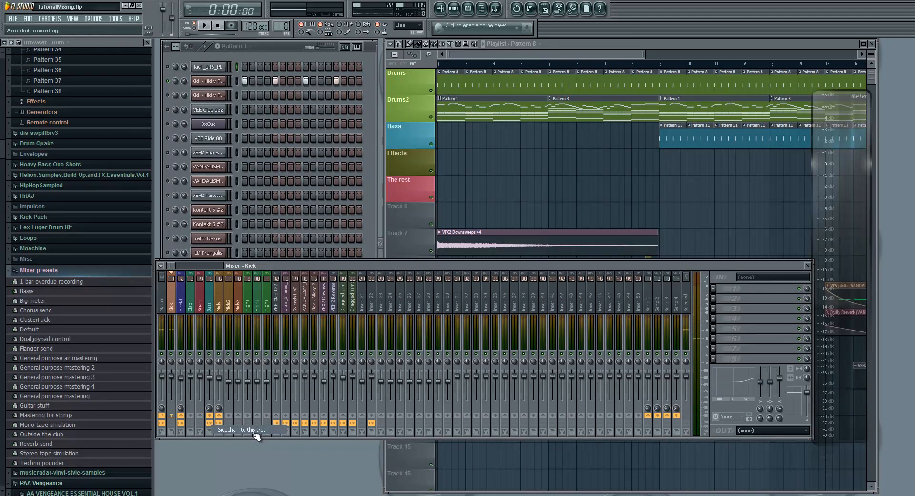
left_click(208, 301)
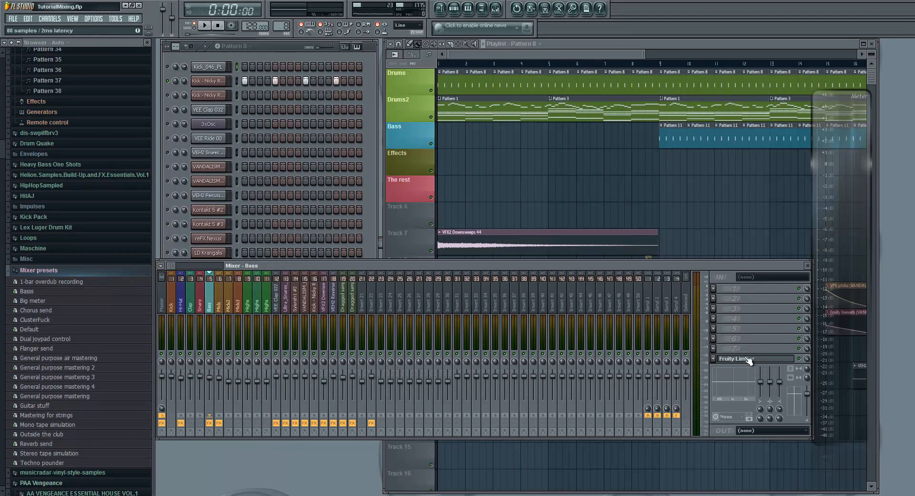
left_click(766, 359)
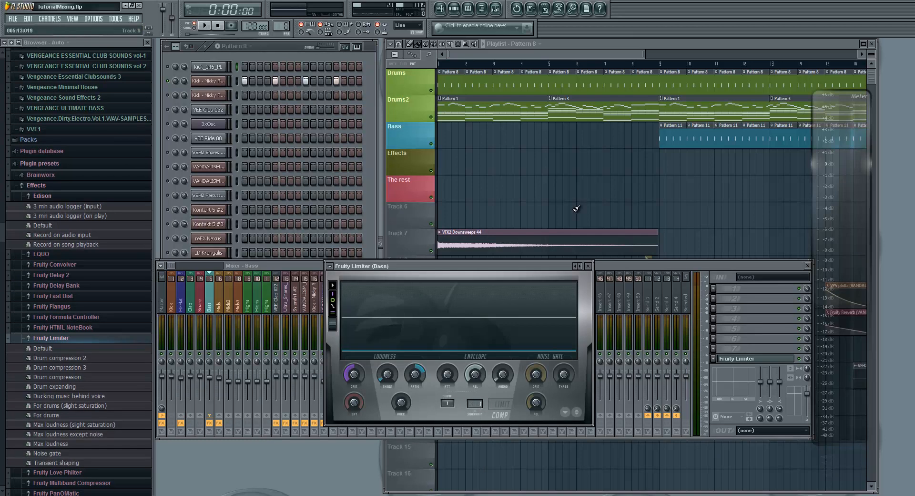
left_click(588, 265)
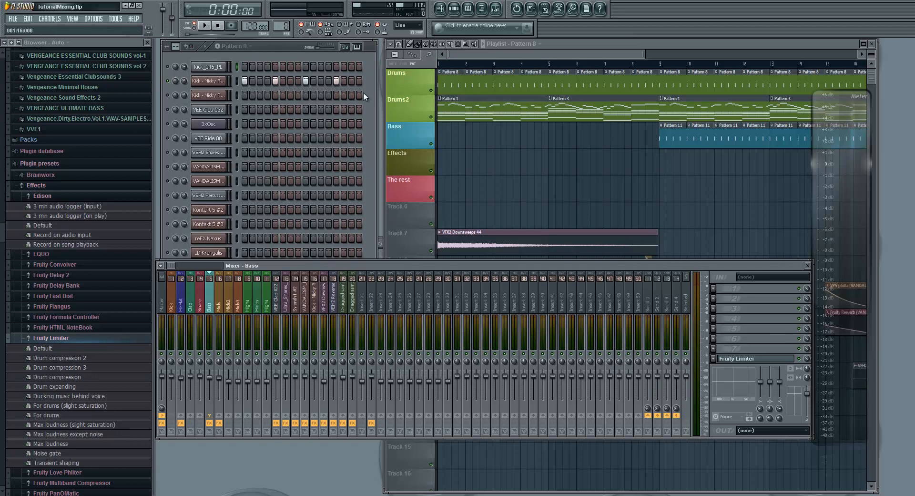
left_click(736, 362)
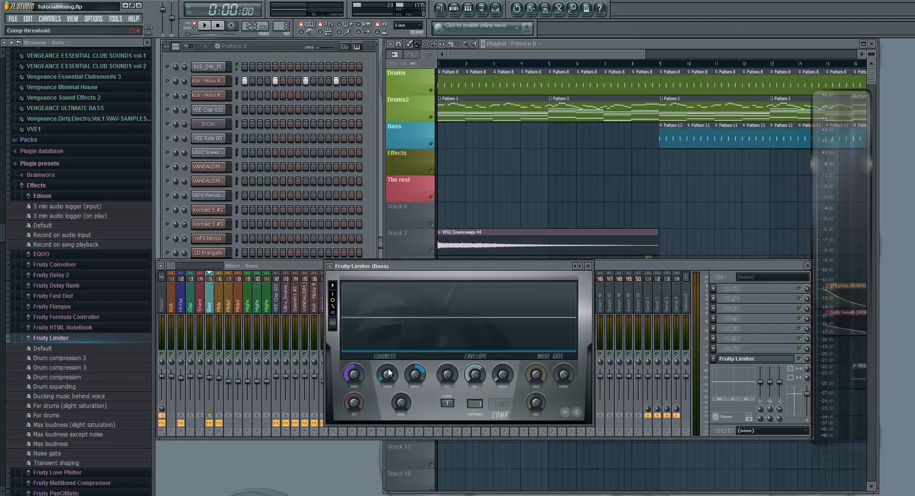
left_click(588, 266)
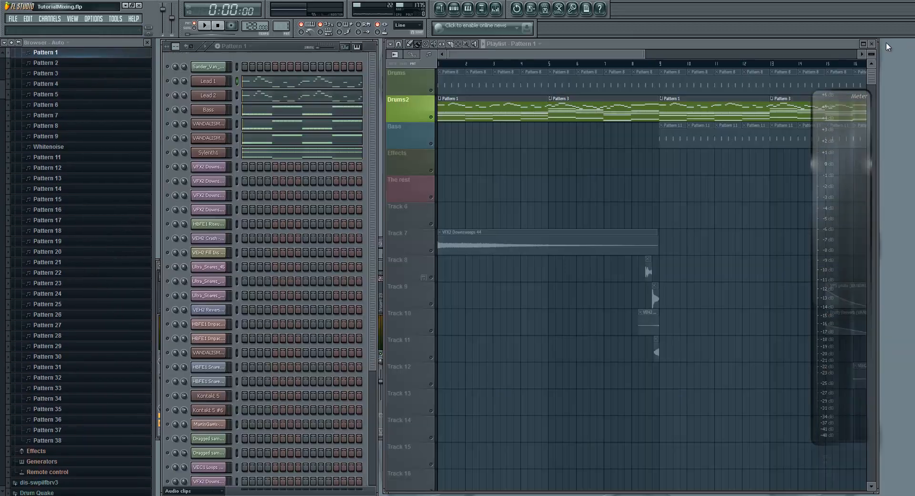
Step: Enable the Drums playlist track alongside Drums2 and play the song to watch the Bass track's Fruity Limiter react to the kick
left_click(167, 109)
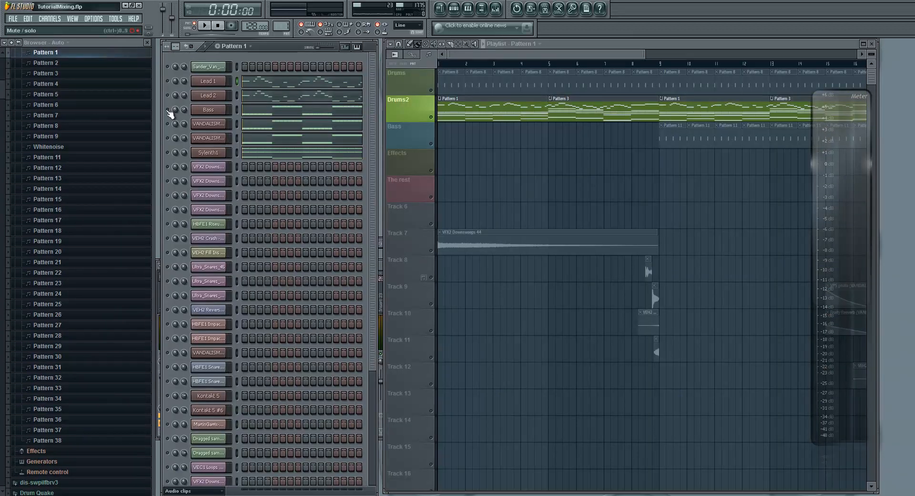
left_click(431, 90)
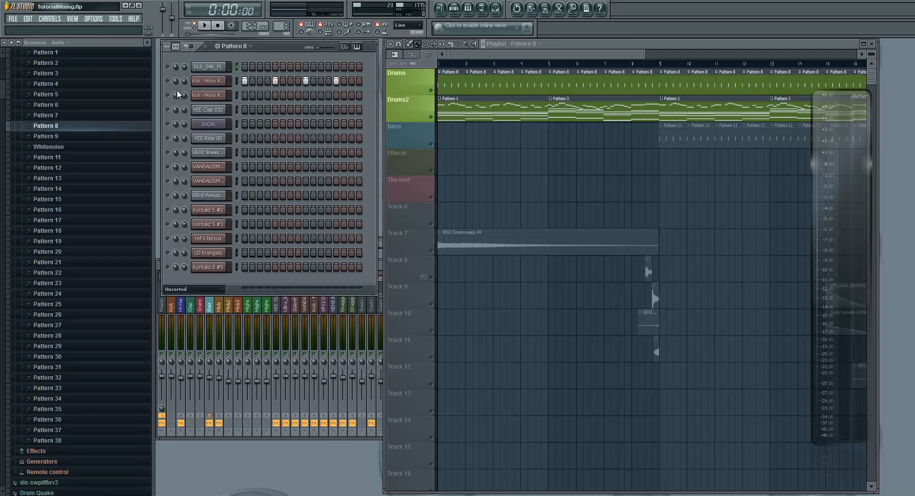
left_click(204, 27)
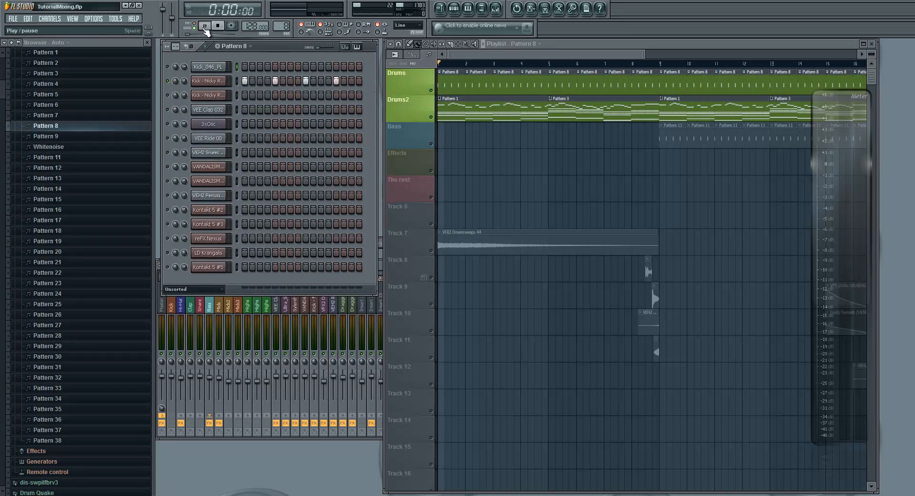
left_click(210, 306)
left_click(756, 358)
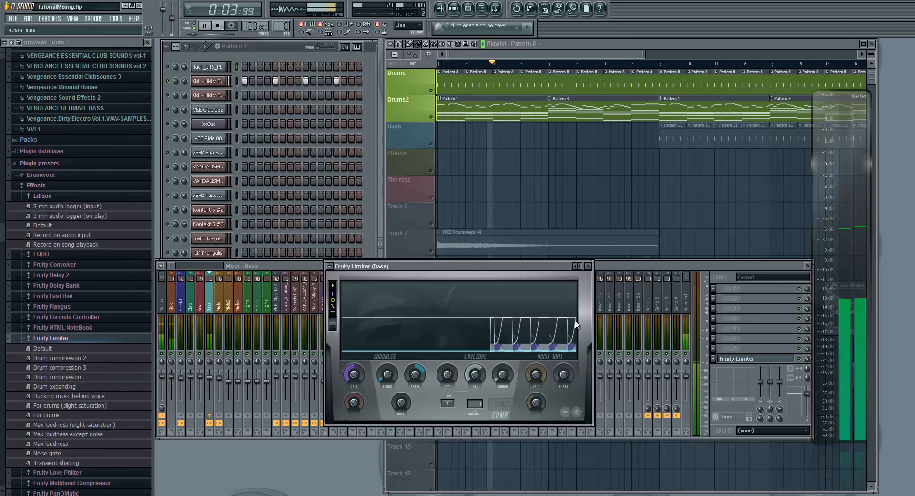
key("space")
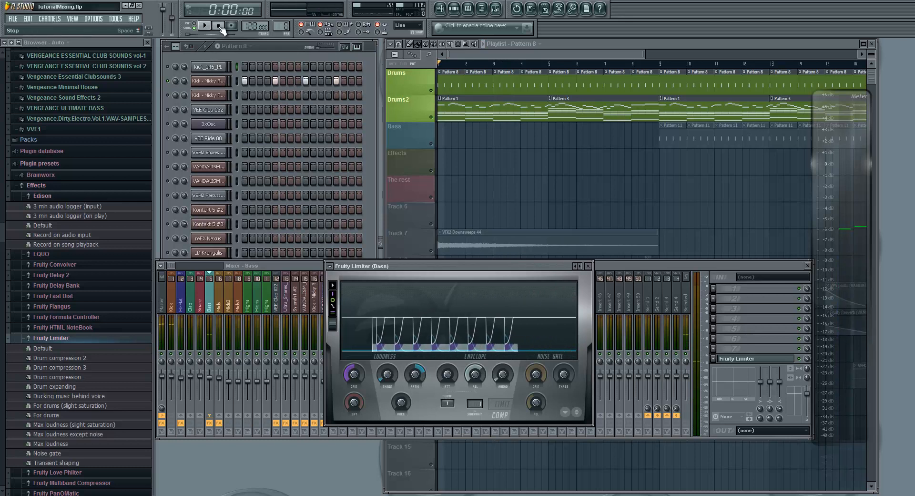
Step: Unsolo the Kick - Nicky channel so all Pattern 8 channels are enabled
right_click(168, 81)
left_click(178, 89)
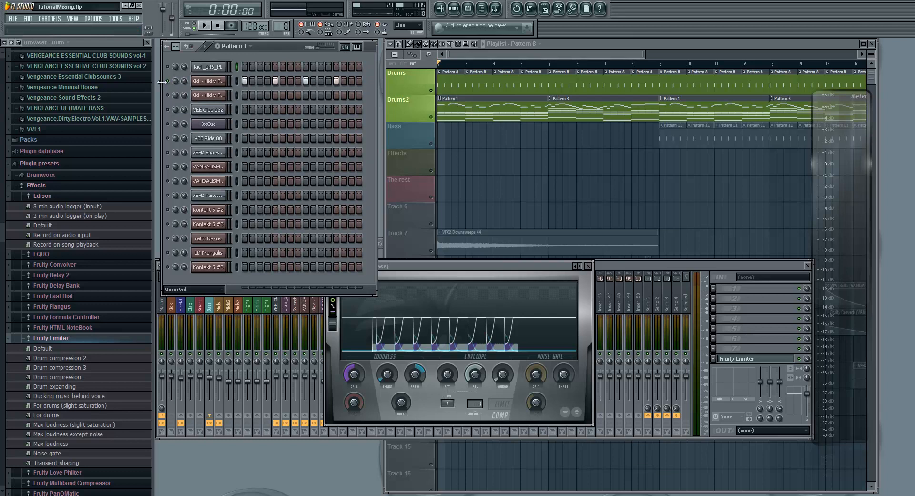
right_click(168, 81)
left_click(182, 90)
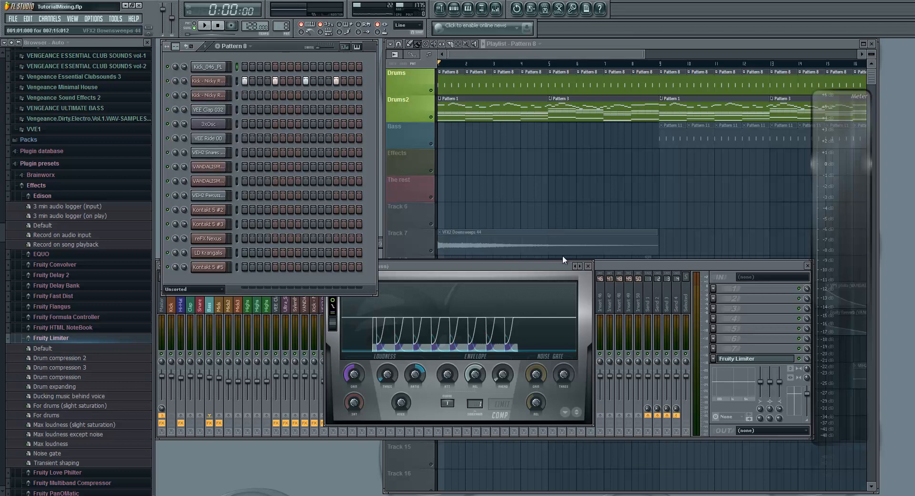
Step: Close the Bass track's Fruity Limiter and the mixer, and enable all playlist tracks
left_click(588, 266)
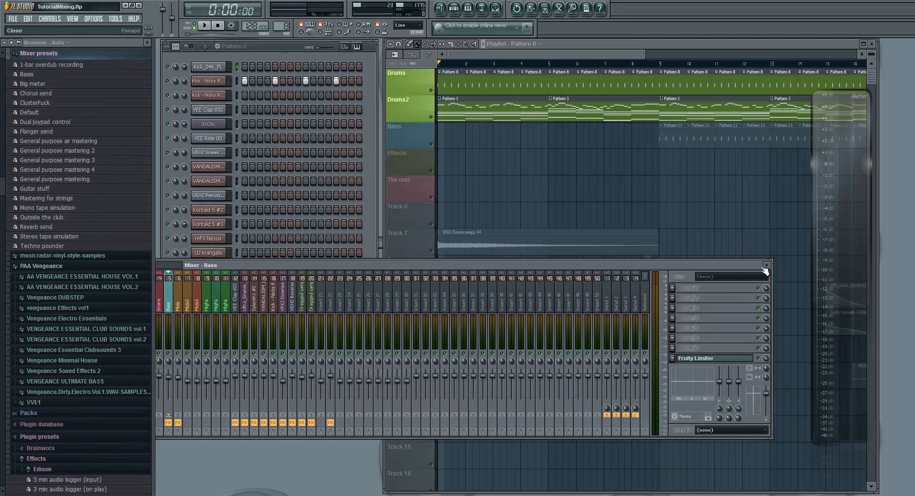
left_click(809, 266)
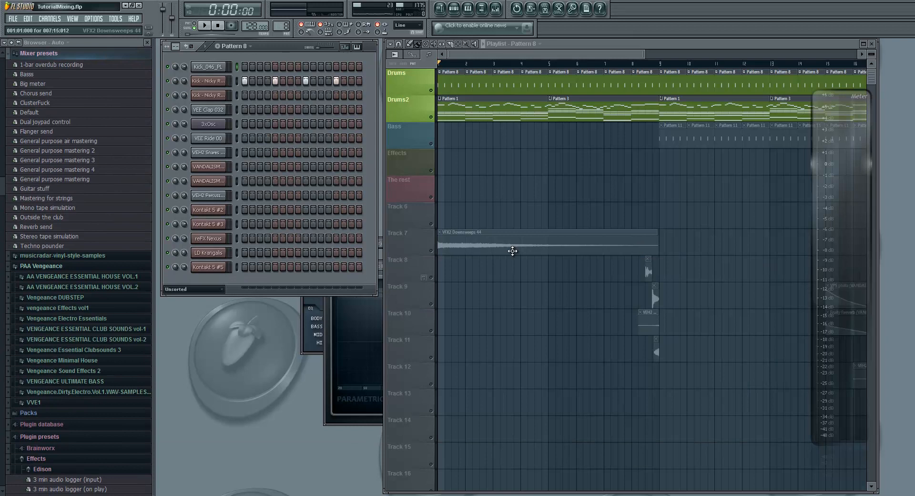
right_click(427, 117)
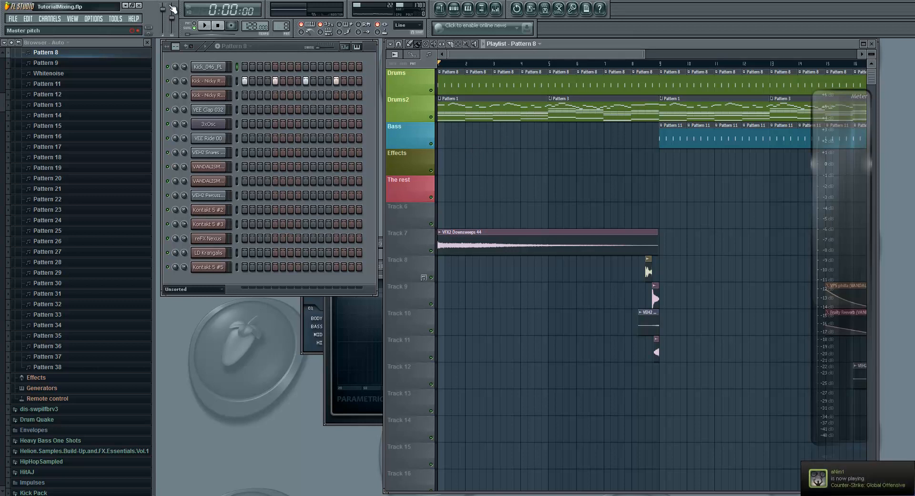
Step: Play the full arrangement from the start in song mode to check the overall level on the meter
left_click(208, 27)
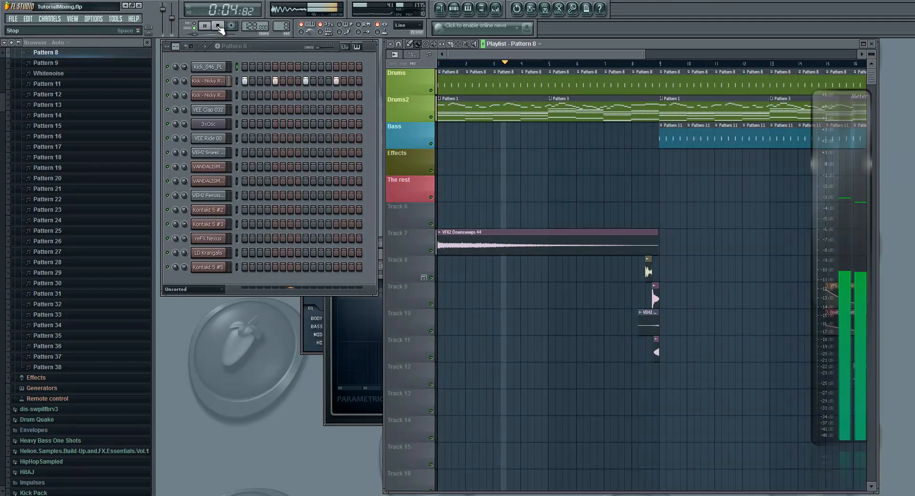
left_click(219, 27)
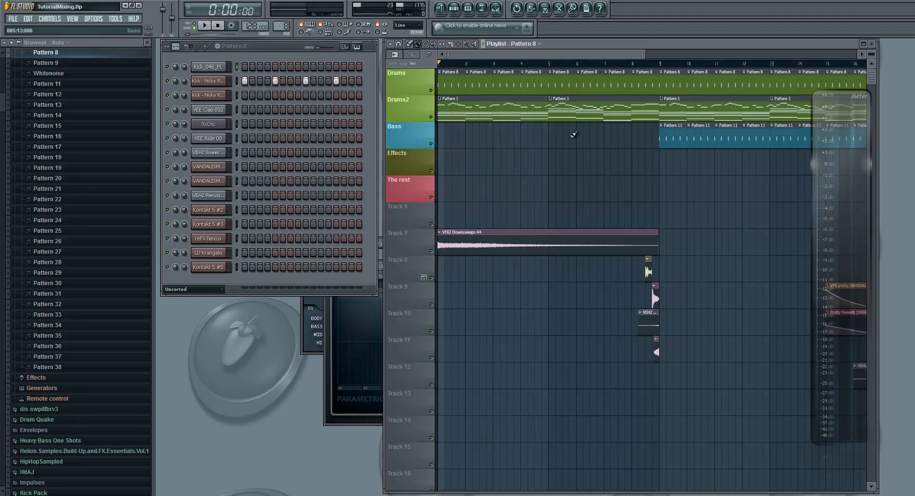
left_click_drag(645, 52, 717, 51)
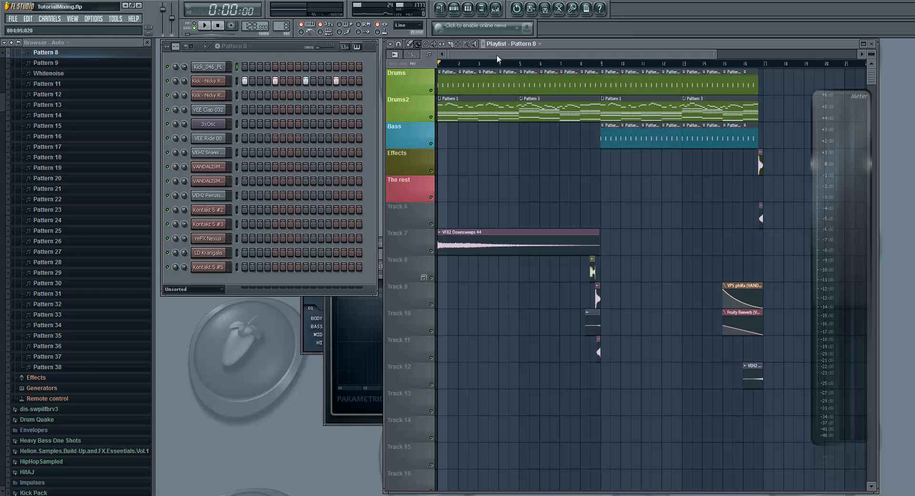
left_click(205, 26)
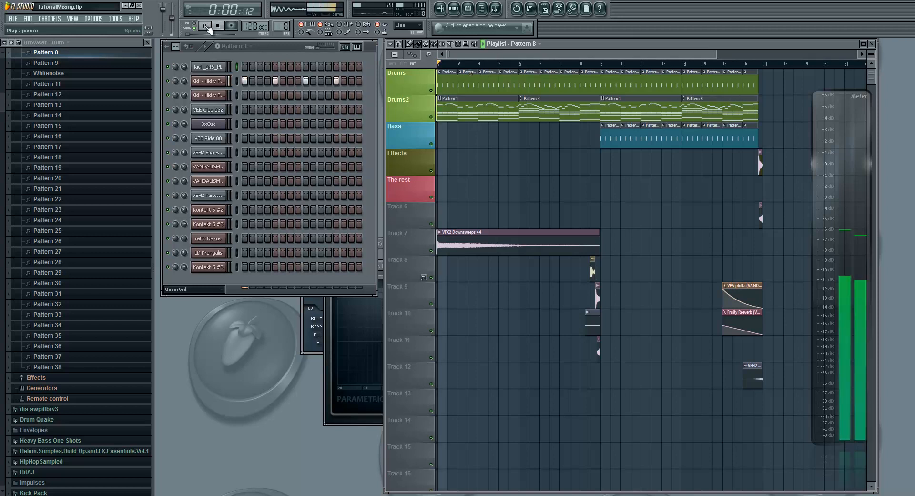
key("space")
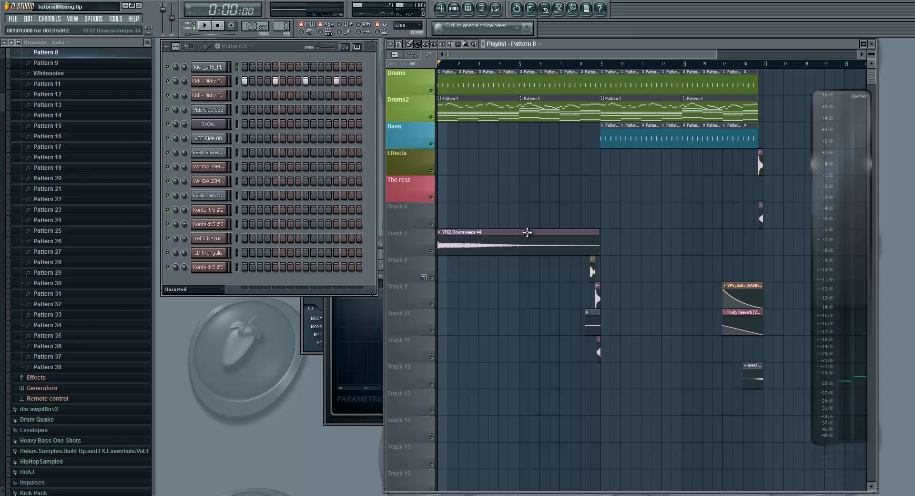
Step: Play Pattern 8 in pattern mode with the Kick - Nicky channel selected and check the kick's peak level on the meter
double_click(447, 79)
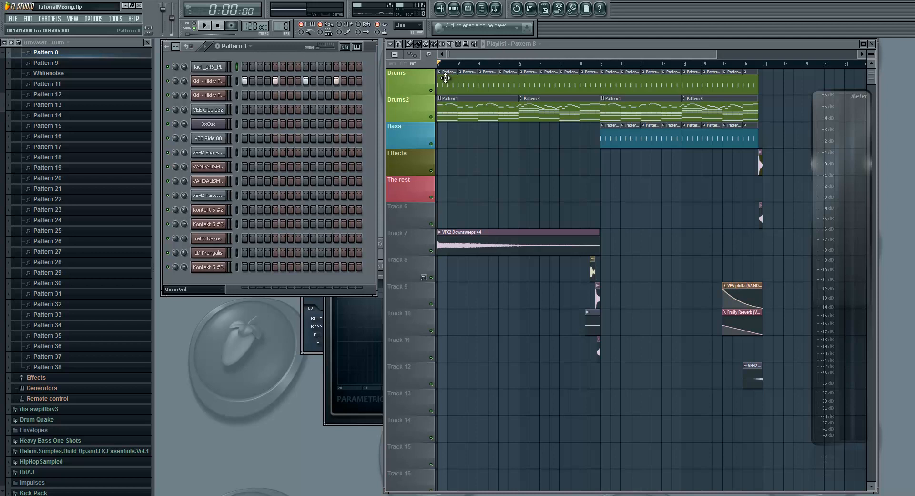
left_click(195, 25)
left_click(236, 81)
left_click_drag(857, 166, 852, 232)
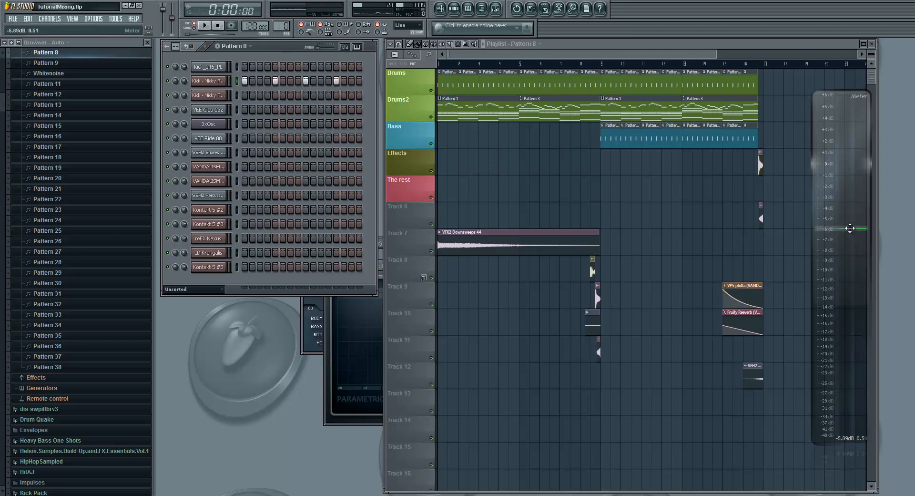
Step: Open the TLs Maximizer on the Master mixer track and inspect its gain settings
left_click(496, 9)
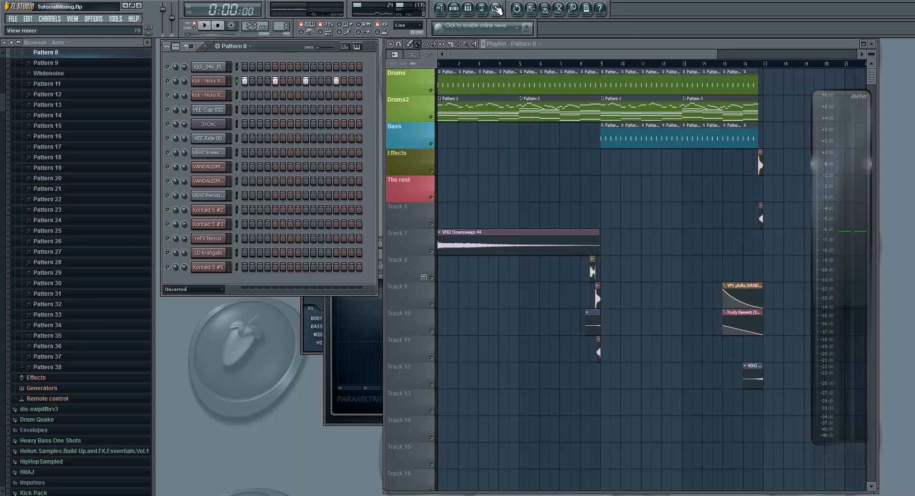
left_click(157, 292)
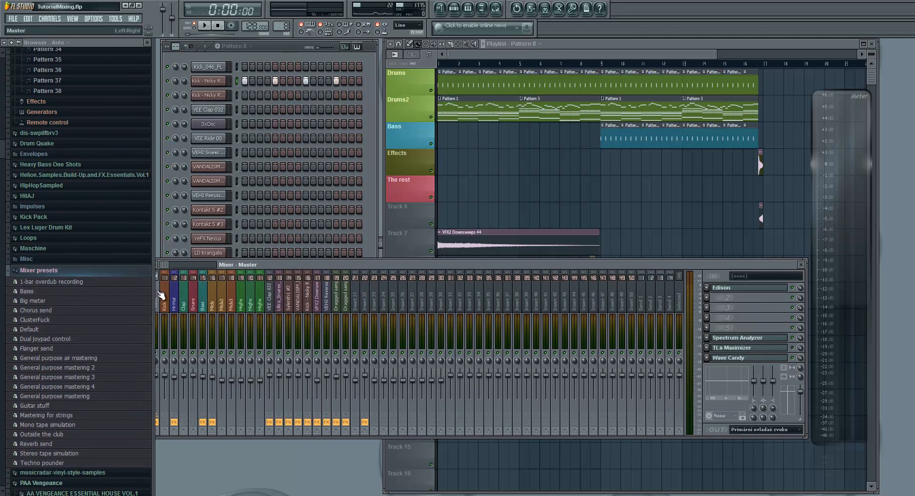
left_click_drag(232, 265, 260, 265)
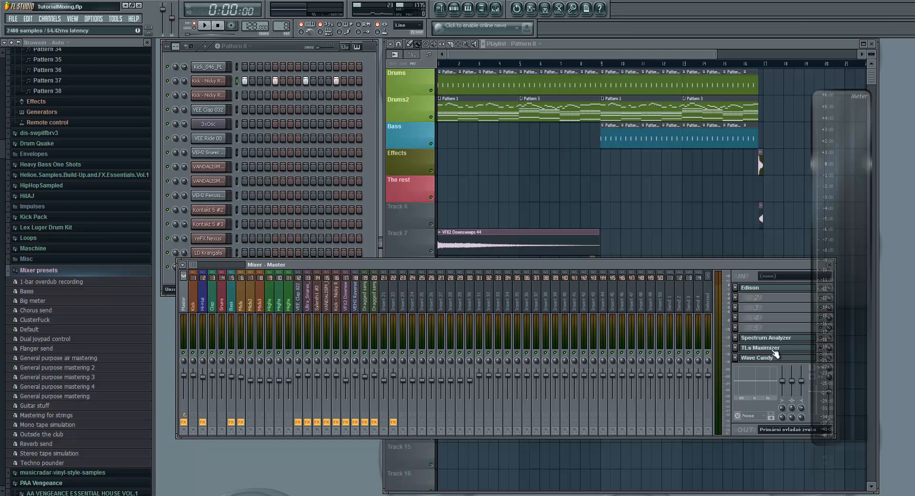
left_click_drag(731, 263, 681, 260)
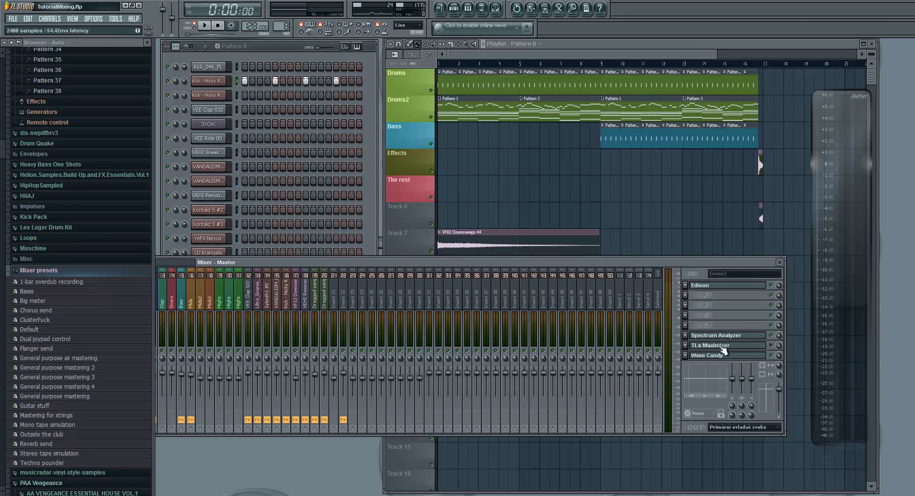
left_click(721, 345)
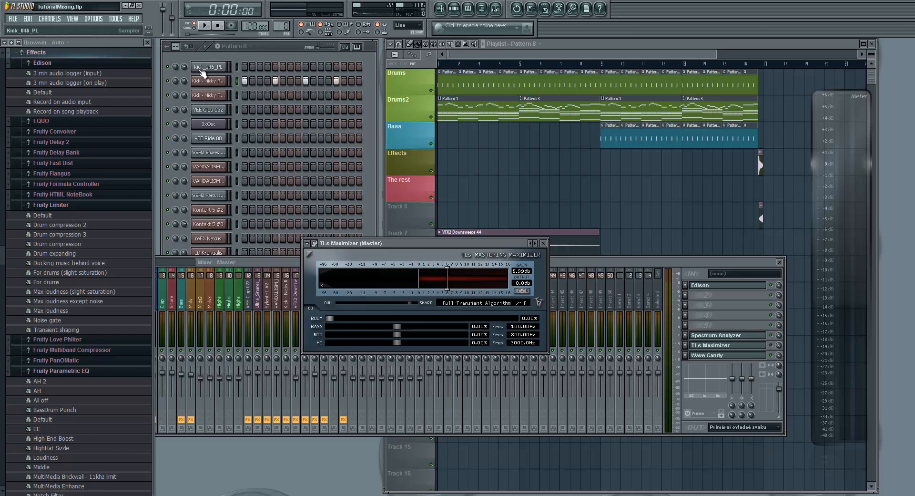
Step: Enable the TLs Maximizer on the Master track and play Pattern 8 to check the kick's peak level on the meter
left_click(772, 352)
left_click(201, 25)
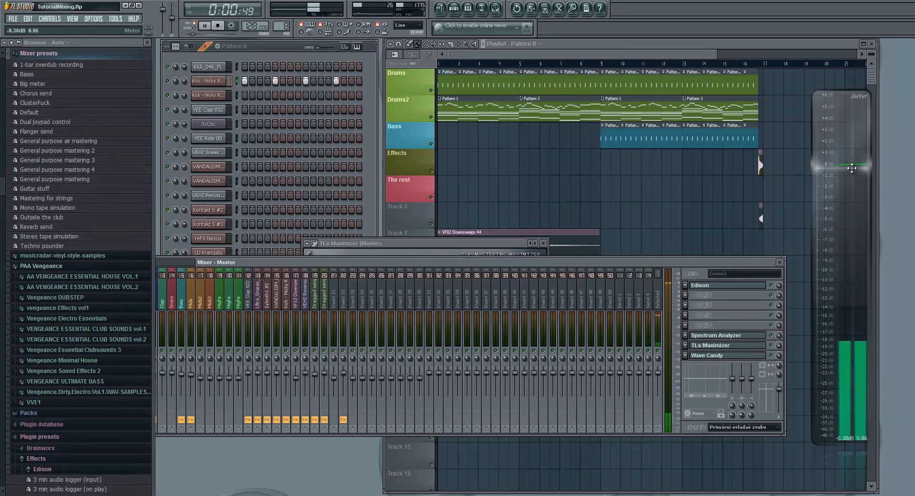
key("space")
left_click_drag(865, 171, 845, 165)
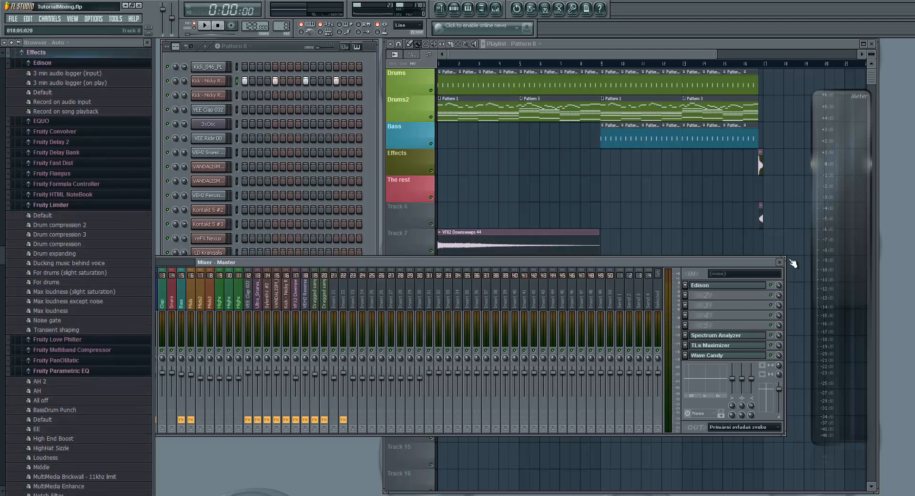
Step: Play the full song with the TLs Maximizer active, watching the output meter and the Master mixer track
left_click(780, 262)
scroll(77, 191, "up", 15)
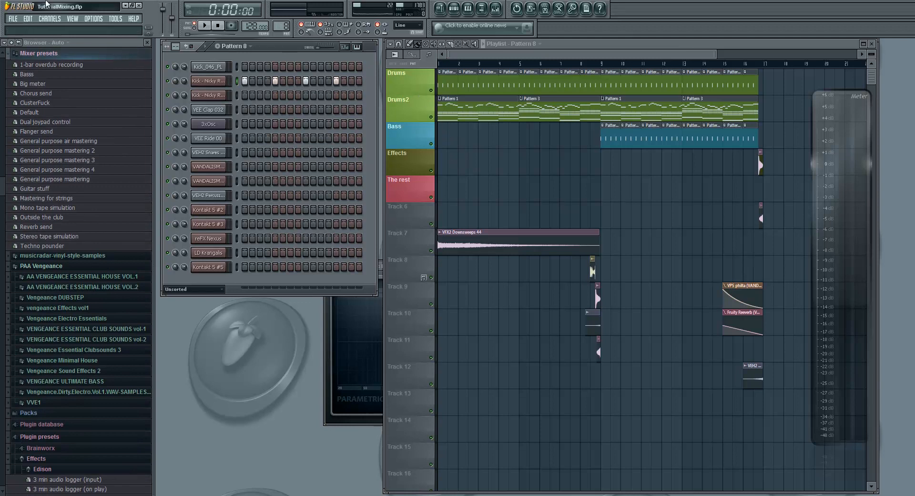
left_click(198, 31)
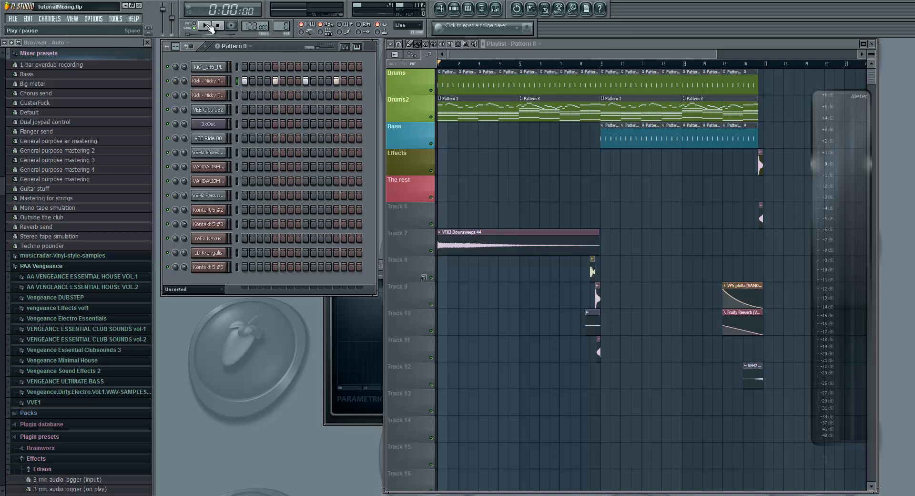
left_click(211, 28)
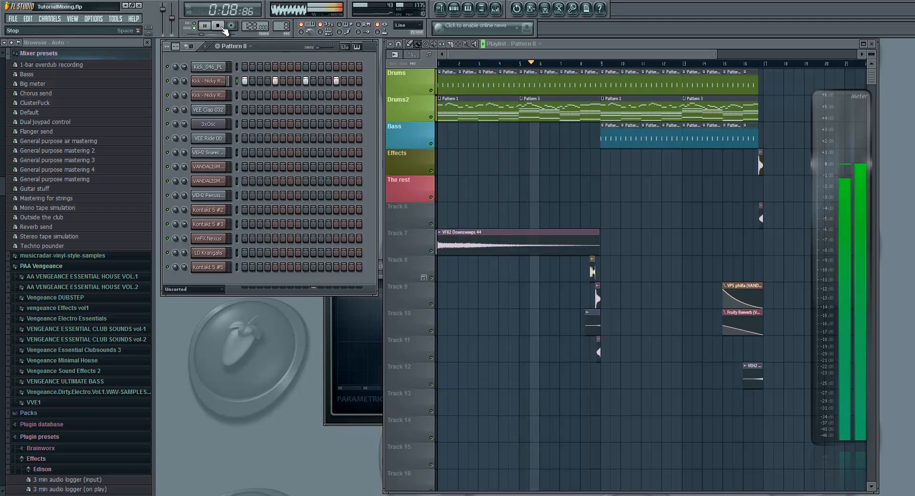
left_click(496, 8)
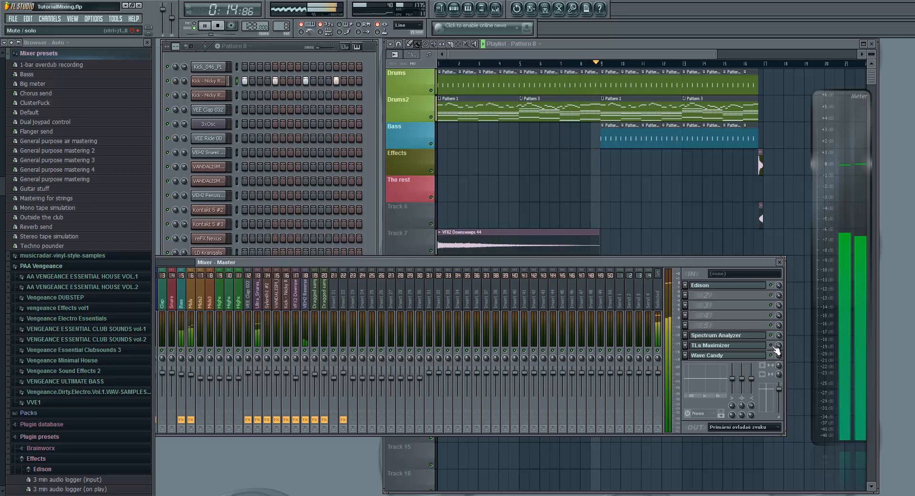
left_click(219, 26)
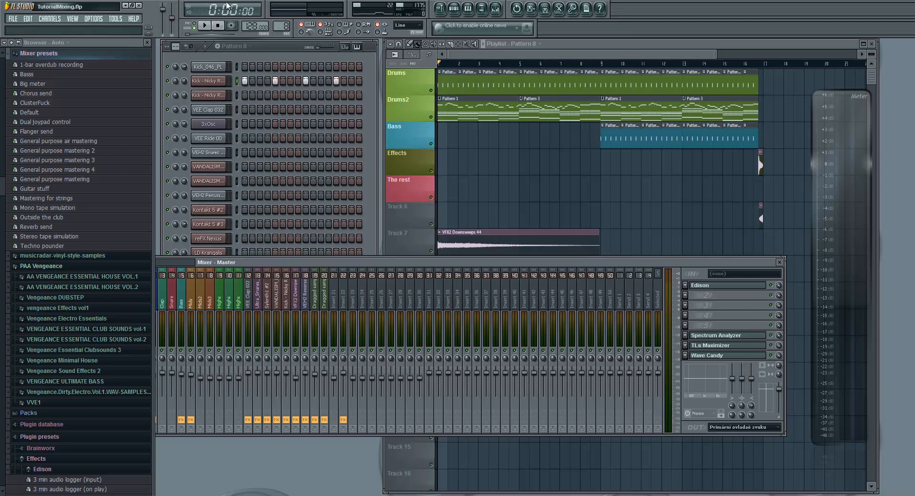
left_click_drag(720, 54, 614, 55)
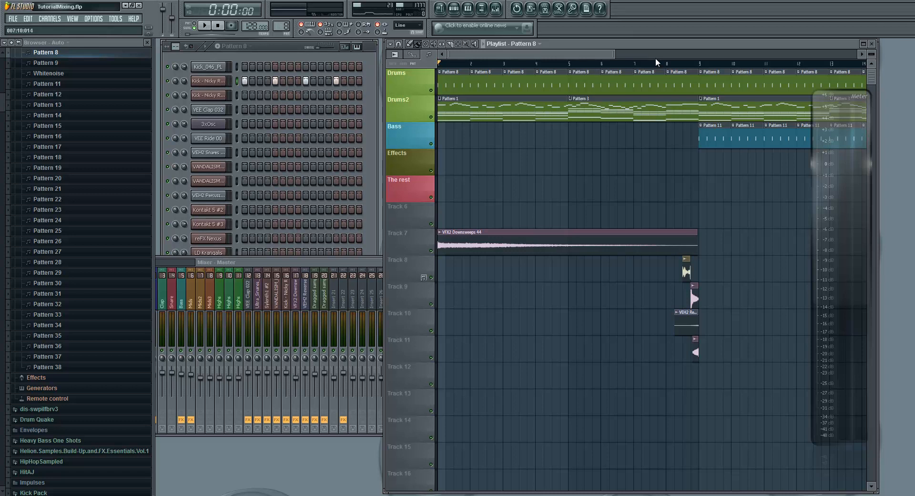
mouse_move(264, 262)
left_mouse_down()
mouse_move(281, 264)
mouse_move(259, 265)
left_mouse_up()
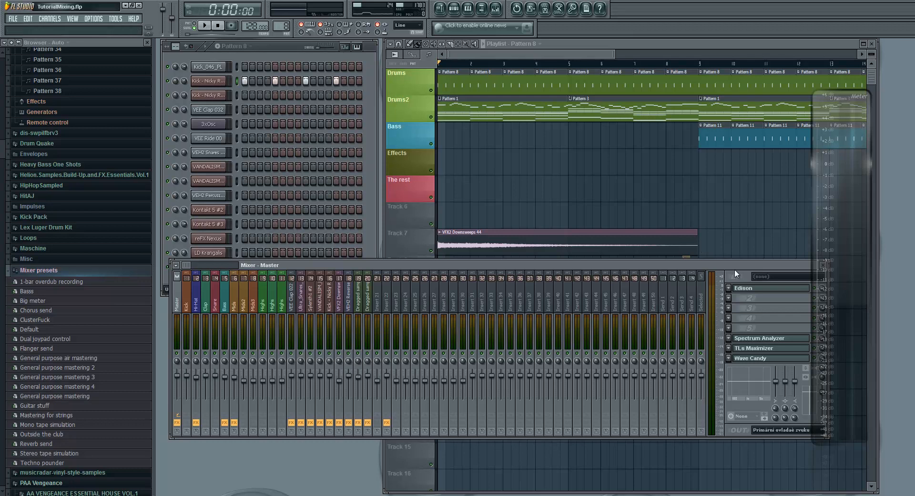
left_click_drag(734, 265, 667, 267)
left_click(756, 267)
left_click_drag(616, 54, 740, 54)
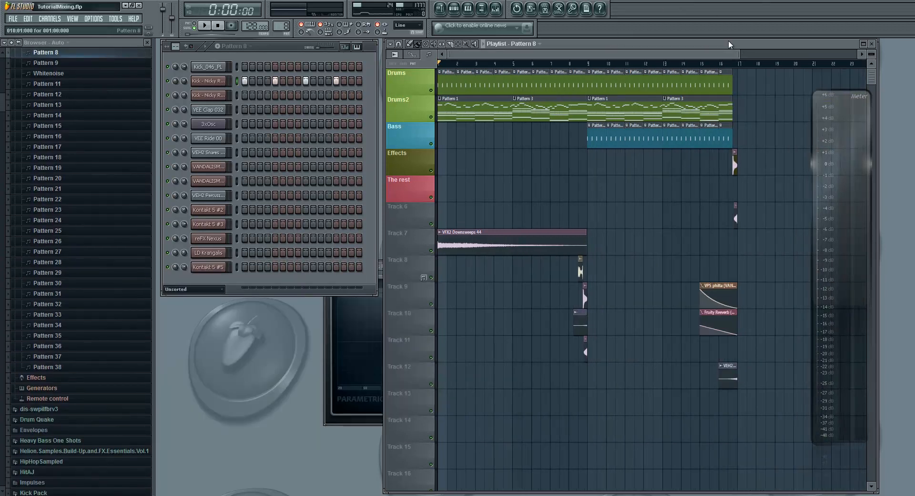